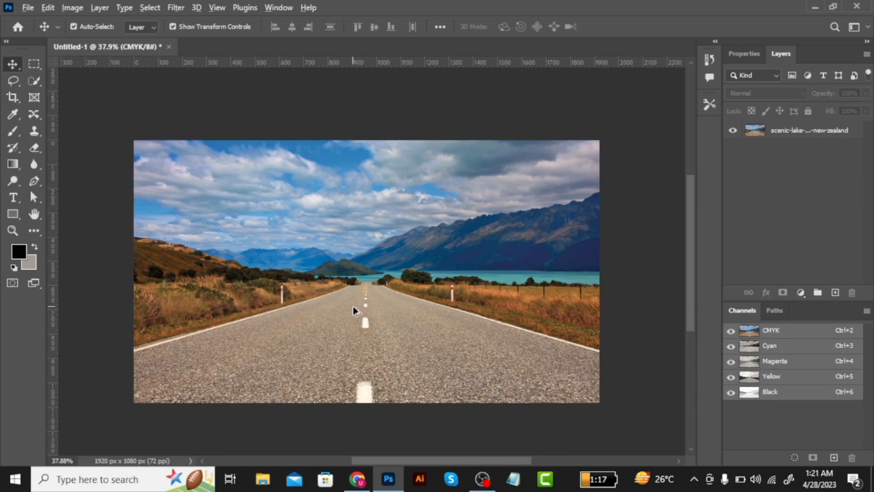
Duplicate the scenic lake road photo layer and hide the duplicate
scroll(354, 305, up, 2)
scroll(353, 306, down, 2)
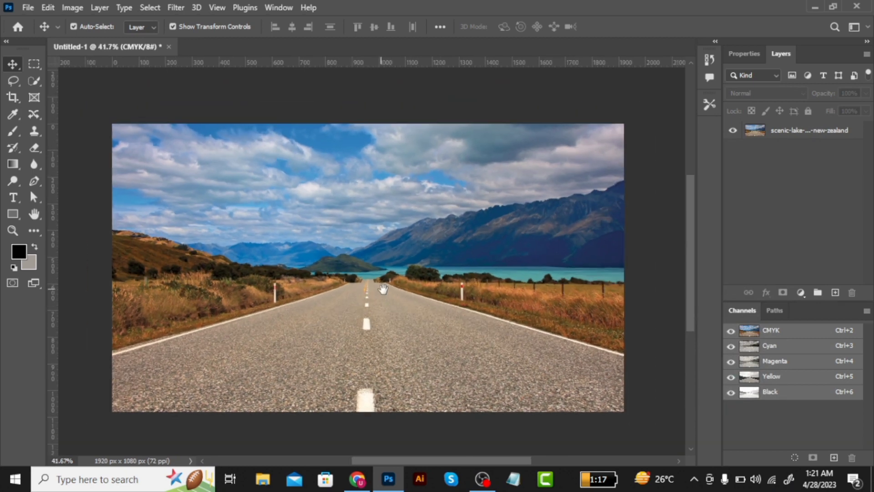
mouse_move(380, 295)
mouse_down()
mouse_move(409, 288)
mouse_move(388, 296)
mouse_up()
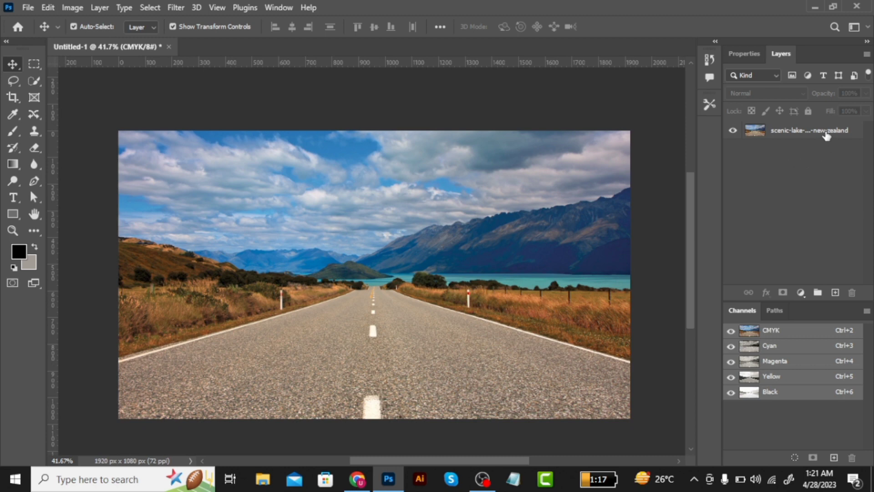
drag(826, 134, 835, 291)
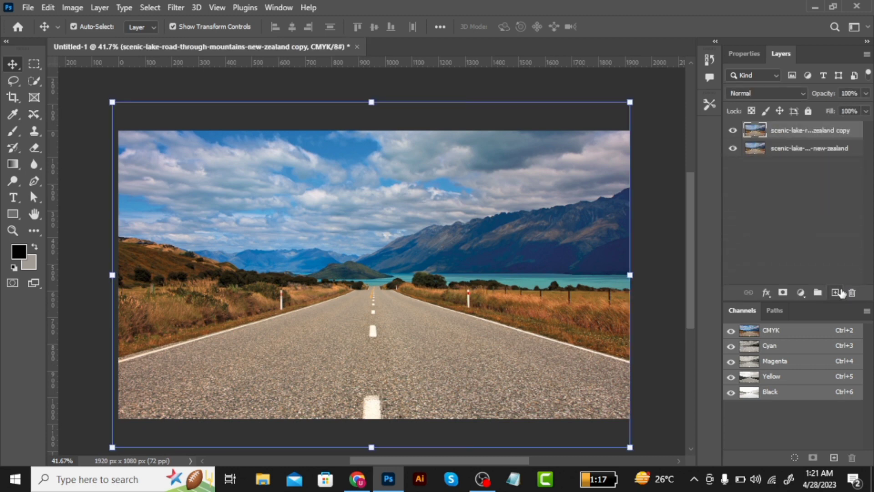
click(731, 132)
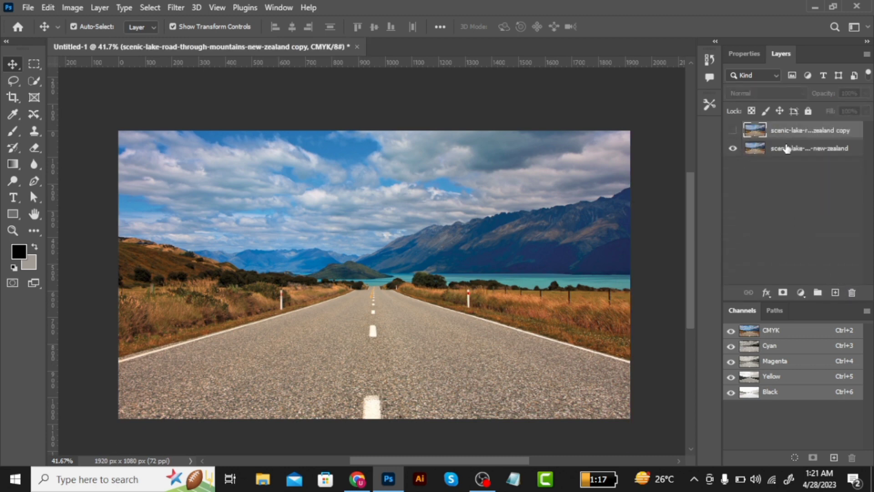
Add the text "LIGHT" in Impact at 200 pt directly above the original photo layer
click(787, 148)
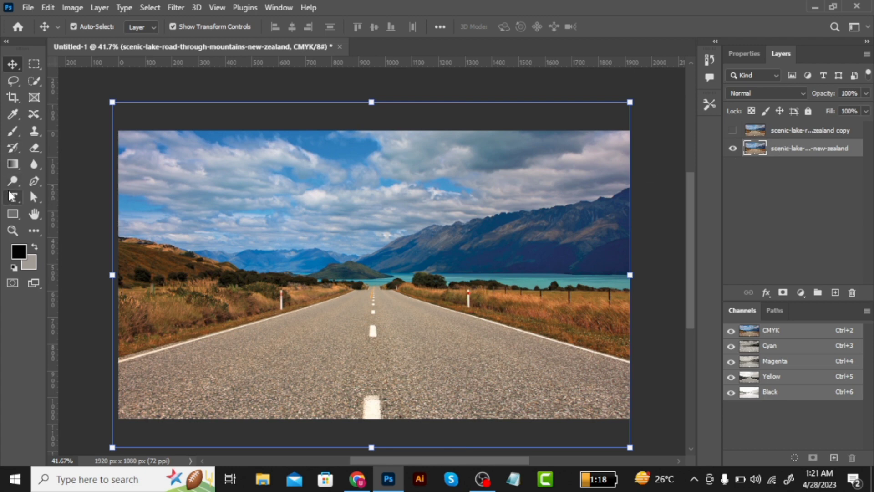
click(13, 197)
click(296, 279)
key(BackSpace)
text(li)
key(BackSpace)
key(BackSpace)
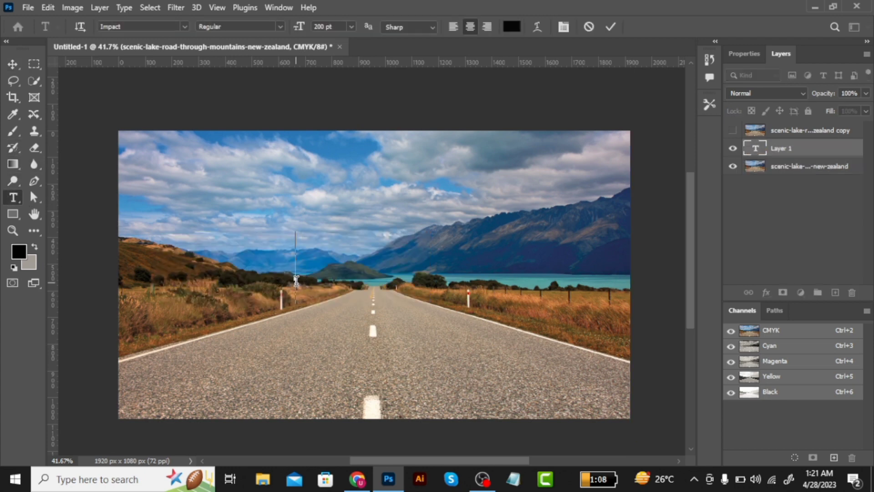
text(LIGHT)
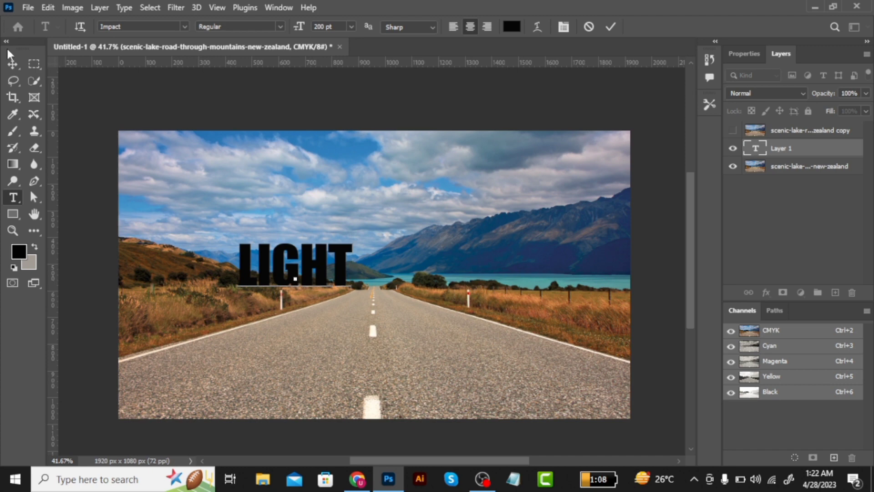
click(12, 65)
Change the LIGHT text color to near-white, #fbfdfc
click(744, 55)
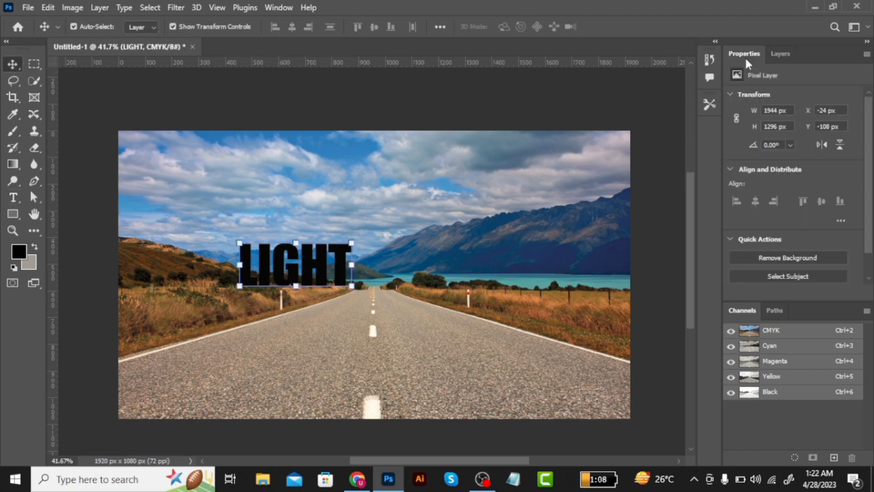
click(833, 196)
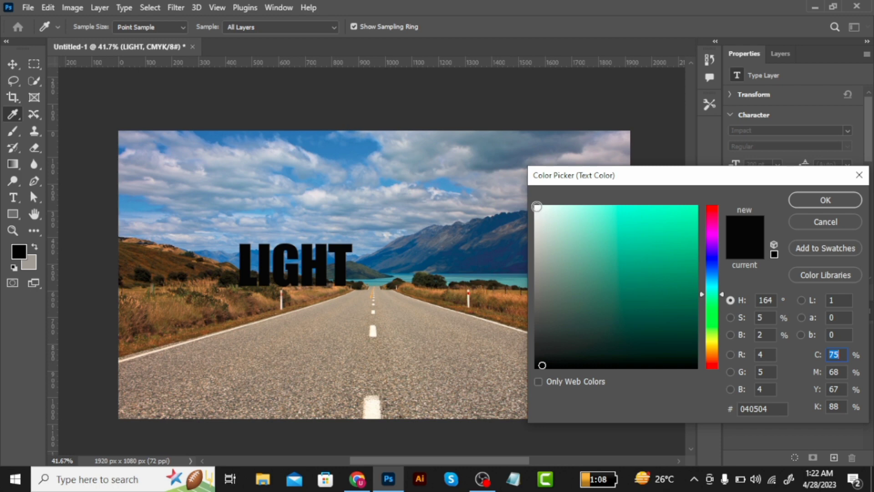
click(535, 206)
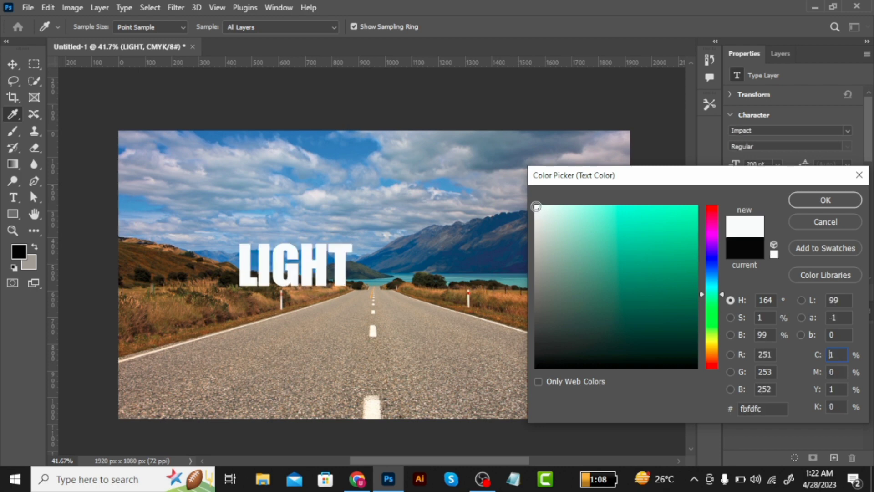
click(811, 201)
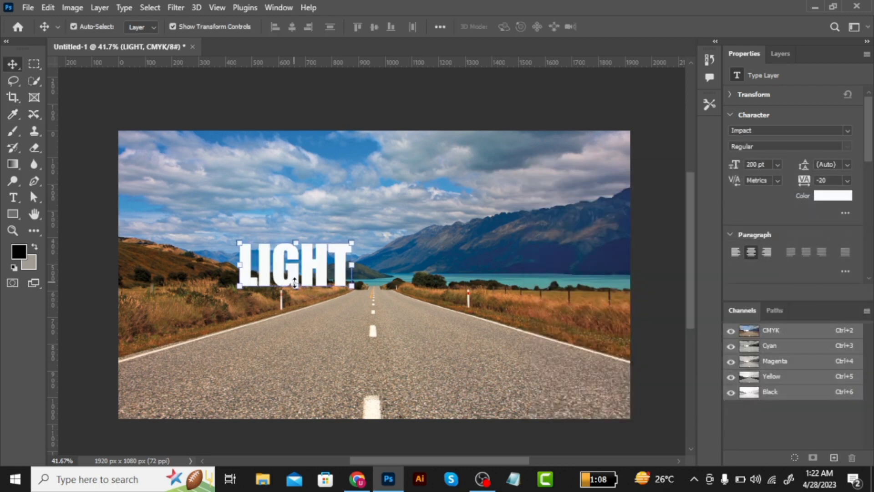
Set the LIGHT text size to 565 pt and move the word to the photo's center, with its base over the road's far end
drag(295, 280, 306, 310)
click(779, 56)
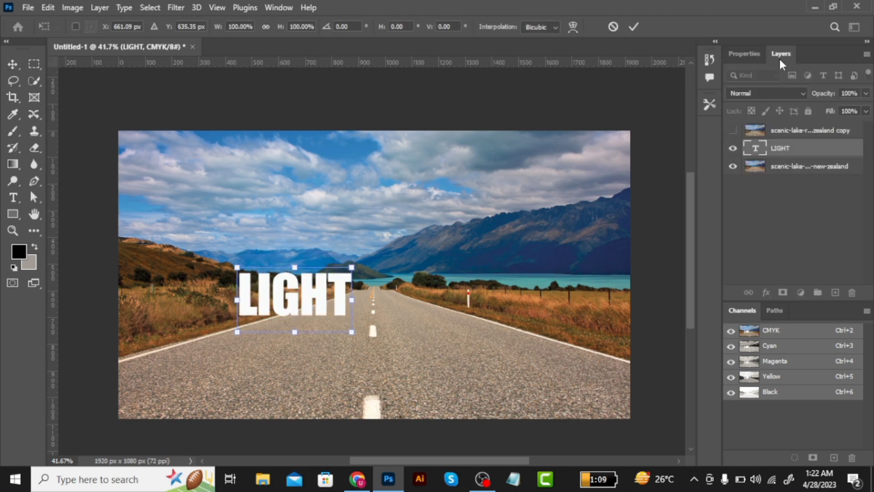
click(741, 53)
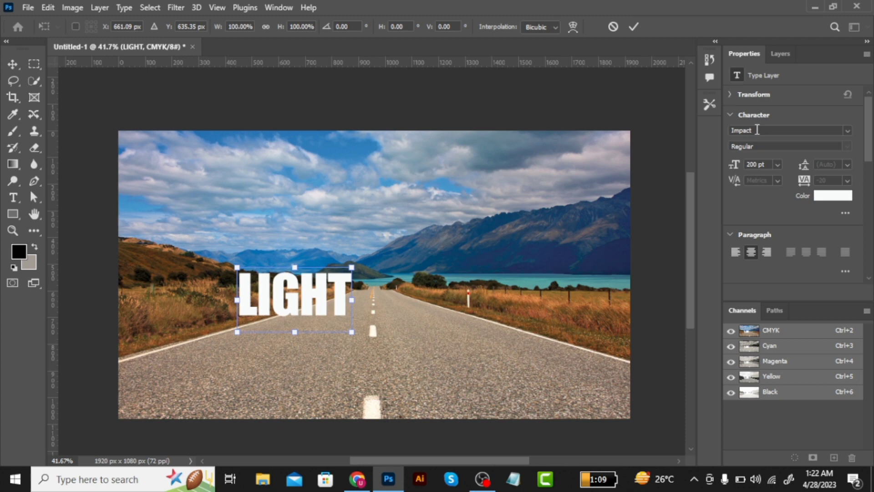
click(749, 165)
text(5)
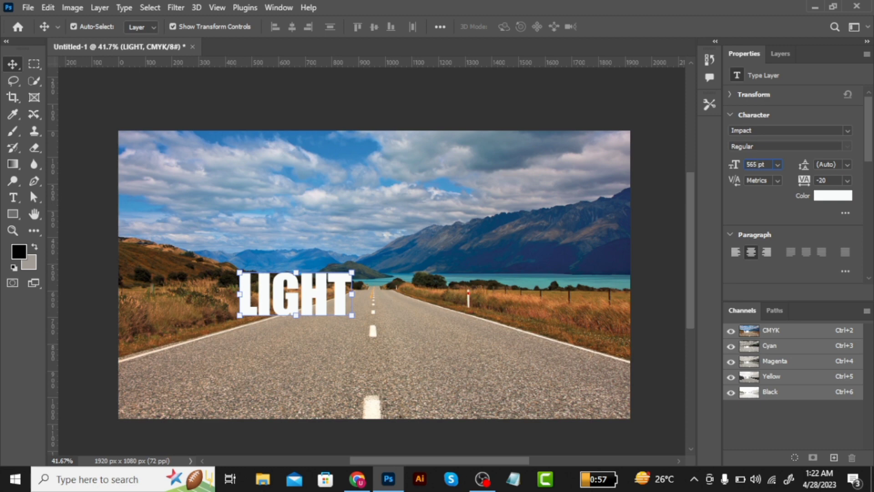
text(65)
key(Return)
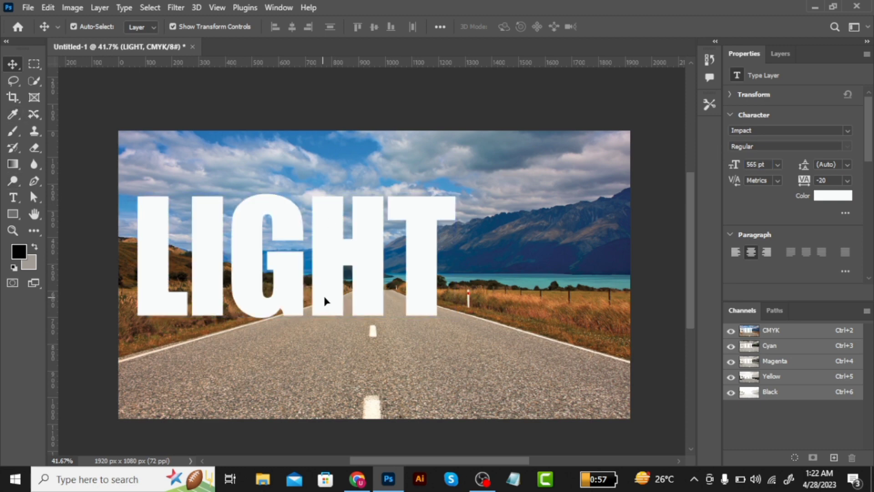
drag(323, 294, 389, 298)
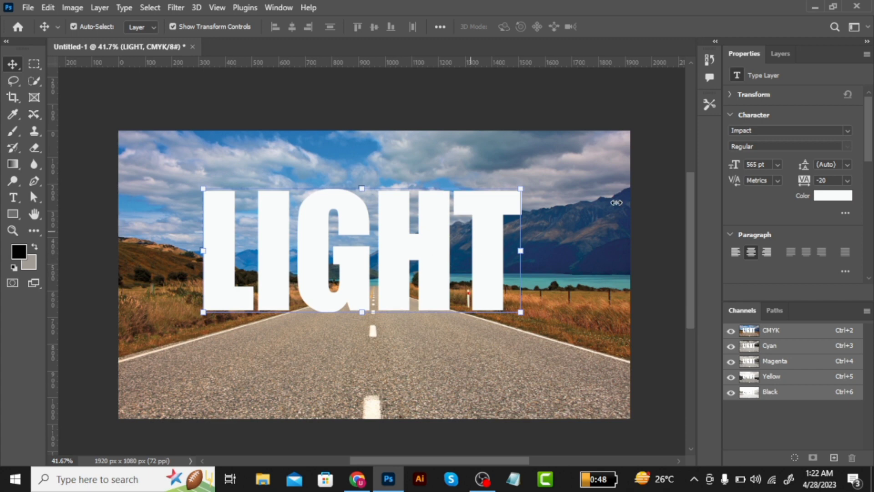
Add a Hue/Saturation adjustment above the original photo layer with Saturation -48 and Lightness -68
click(780, 54)
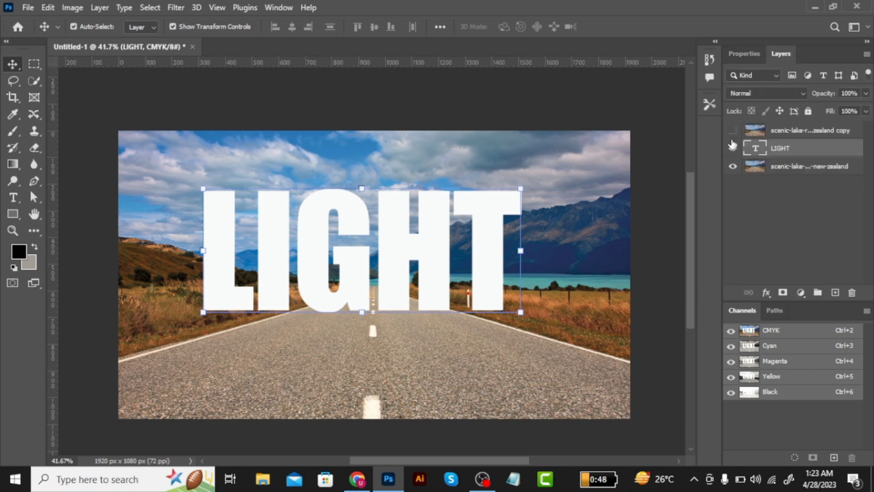
click(786, 167)
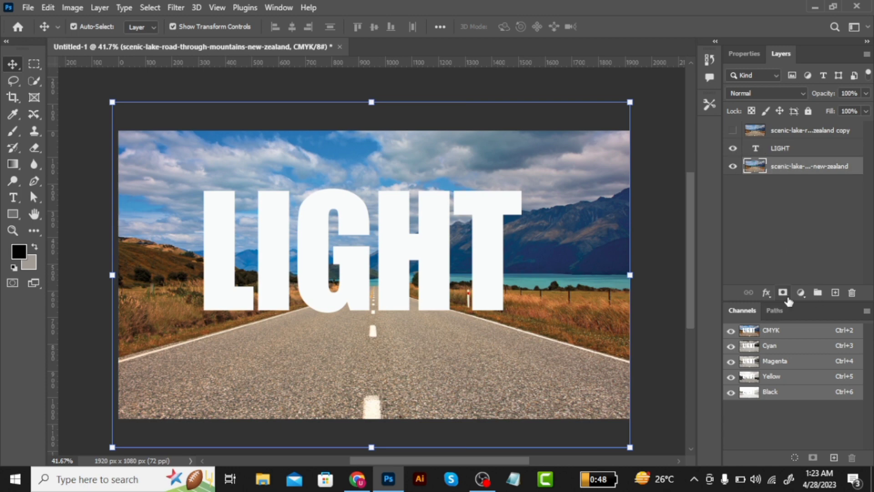
click(801, 292)
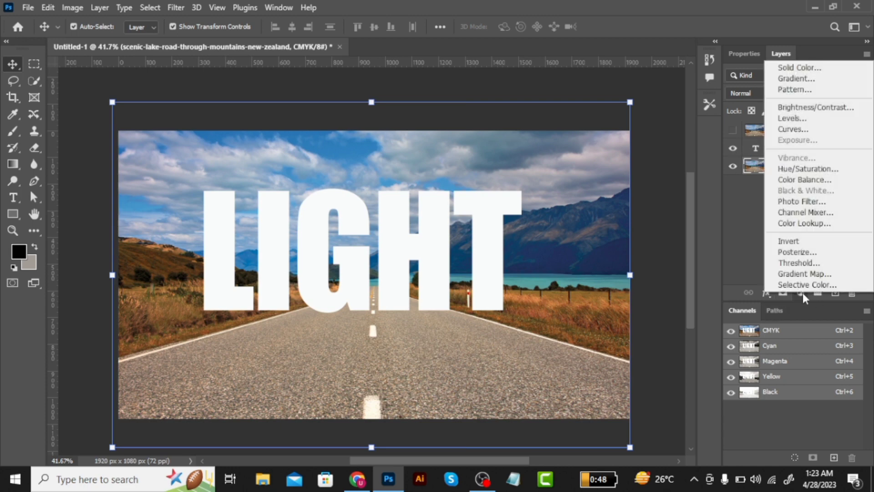
click(798, 172)
drag(791, 171, 767, 170)
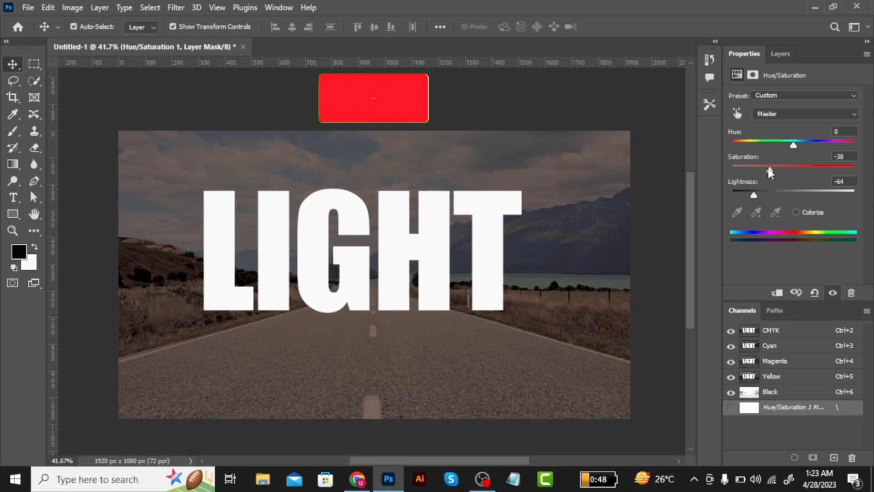
drag(768, 168, 752, 196)
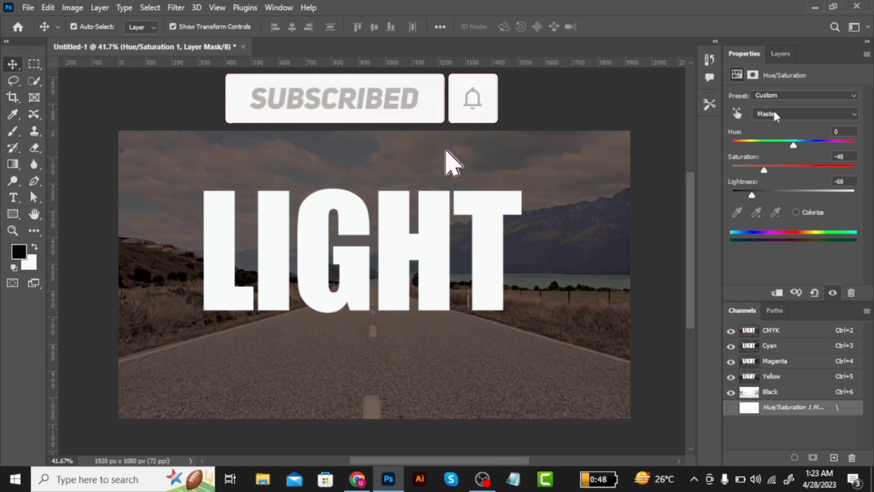
Rasterize the LIGHT text layer and duplicate it
click(776, 55)
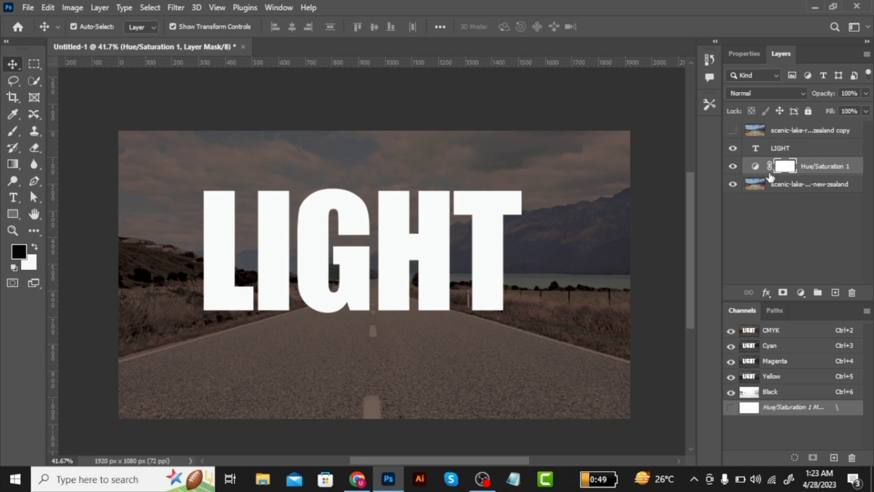
click(794, 151)
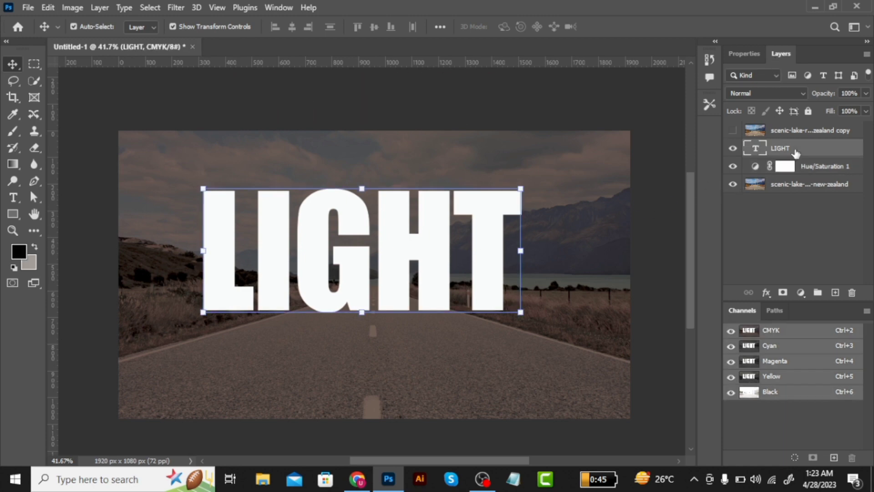
right_click(806, 145)
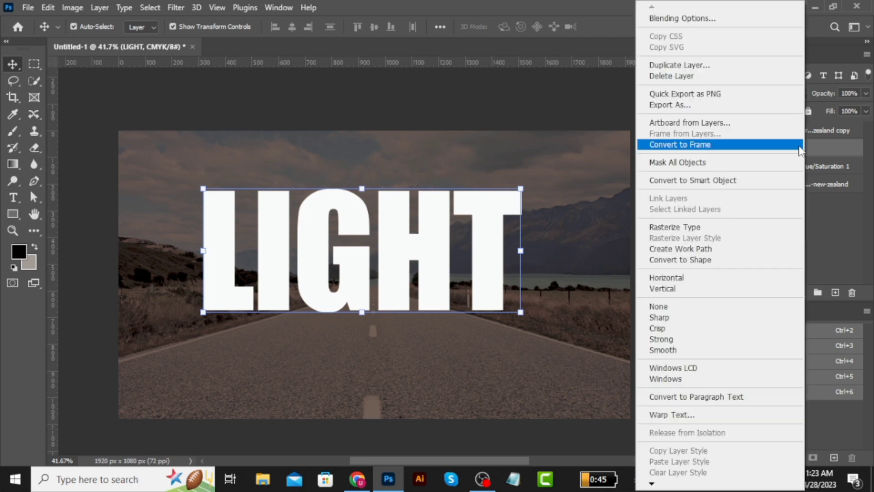
click(704, 227)
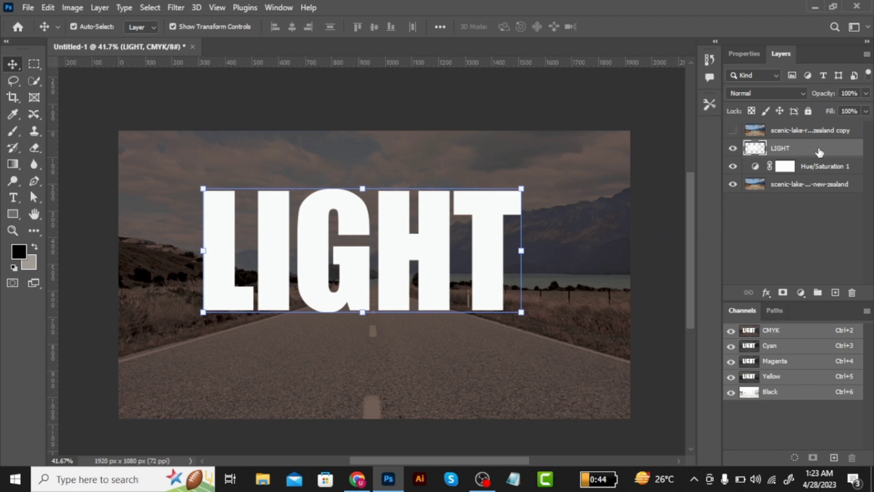
drag(819, 152, 835, 292)
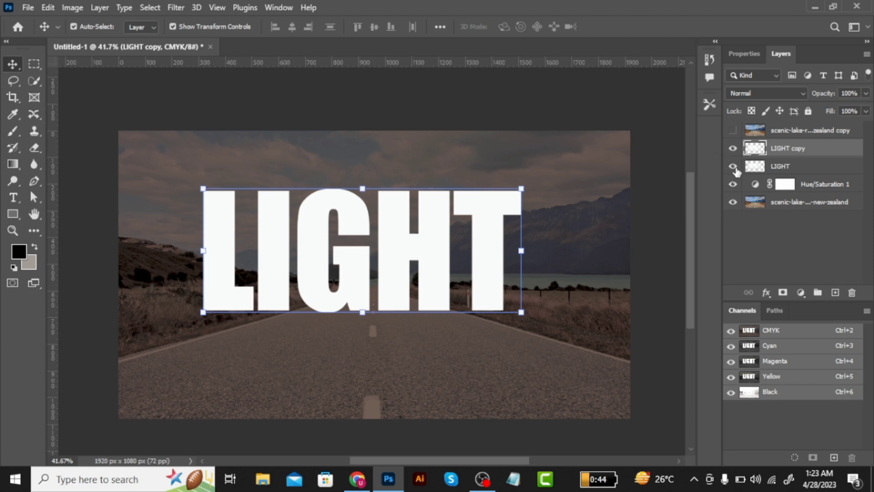
Flip the lower LIGHT layer vertically with Free Transform
click(797, 169)
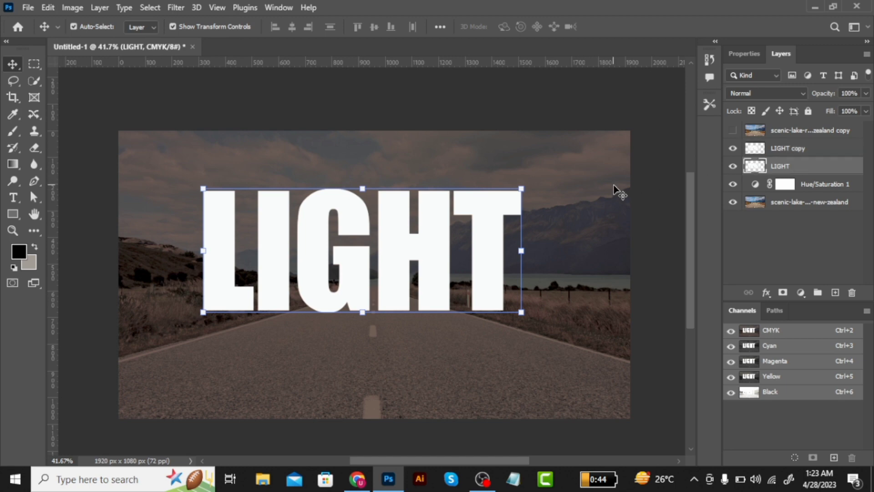
key(ctrl)
key(ctrl+t)
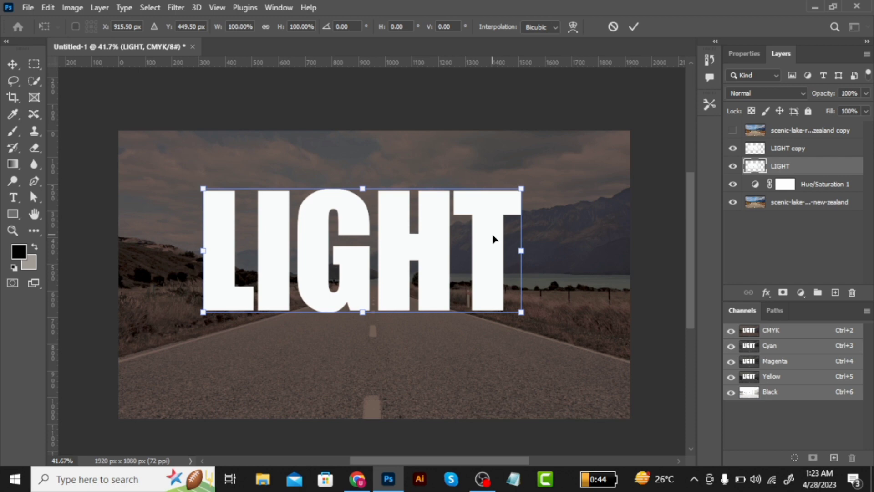
right_click(493, 239)
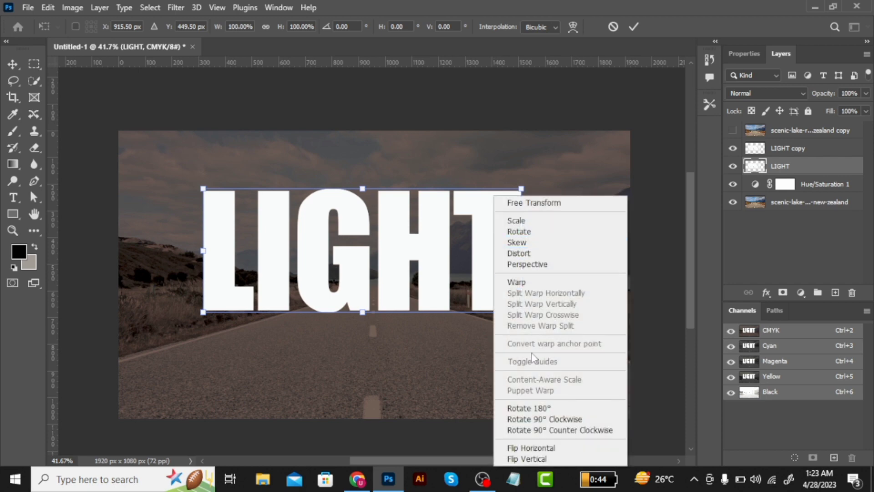
click(528, 459)
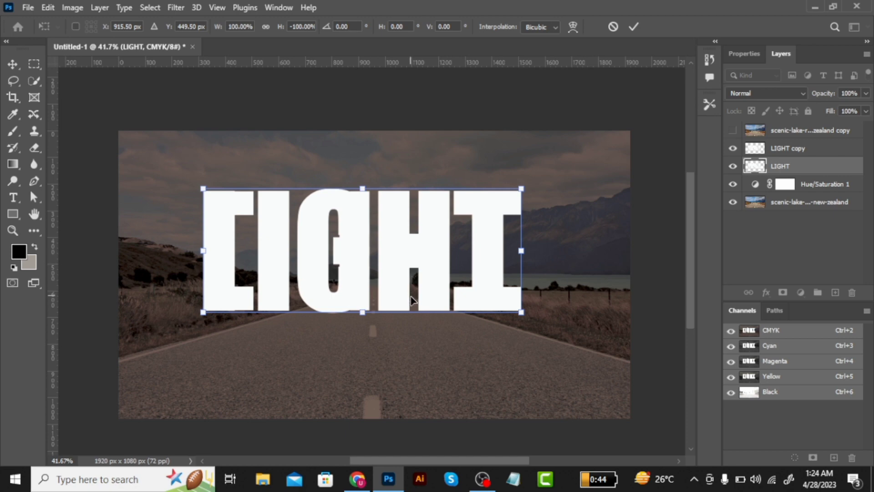
Move the flipped LIGHT layer directly beneath the upright word until their bases meet, at Y 895.50 px, and apply the transform
drag(410, 268, 404, 379)
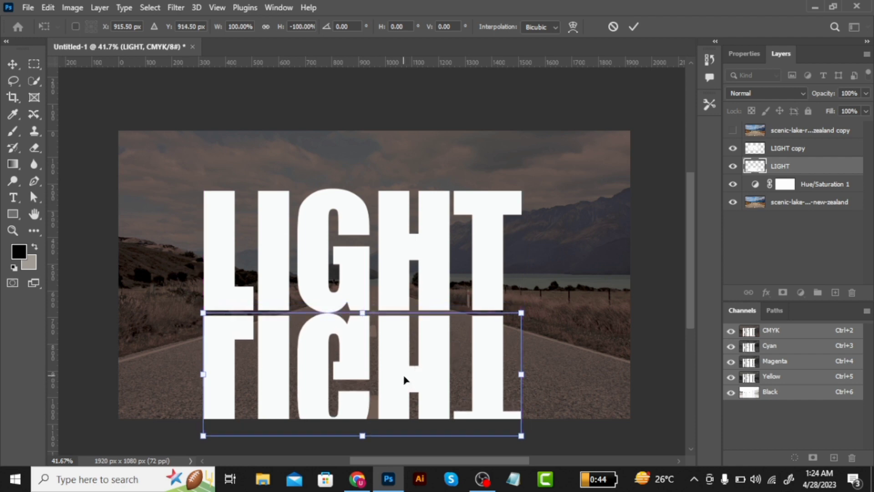
key(Up)
key(Up)
key(shift+Up)
key(shift+Up)
key(shift+Up)
key(shift+Up)
key(shift+Up)
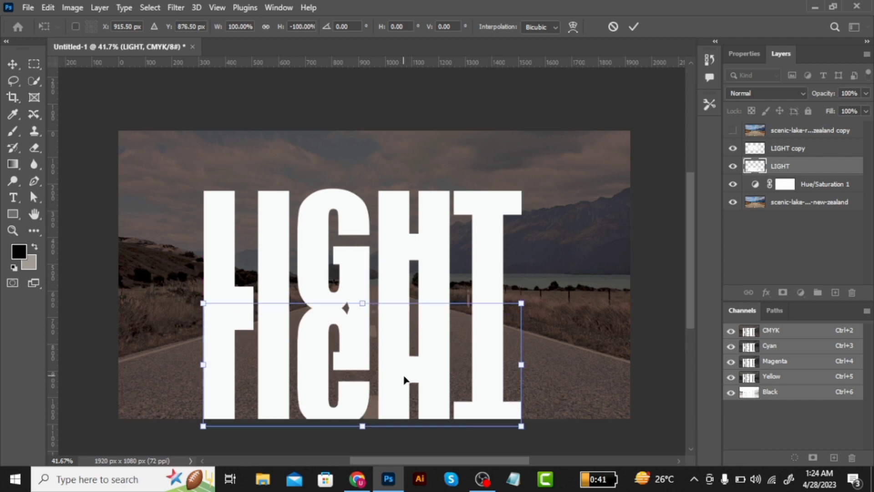
key(Down)
key(Down)
key(Down)
key(Down)
key(Down)
key(Down)
key(Down)
key(Down)
key(Down)
key(Down)
key(Down)
key(Down)
key(Down)
key(Down)
key(Down)
key(Down)
key(Down)
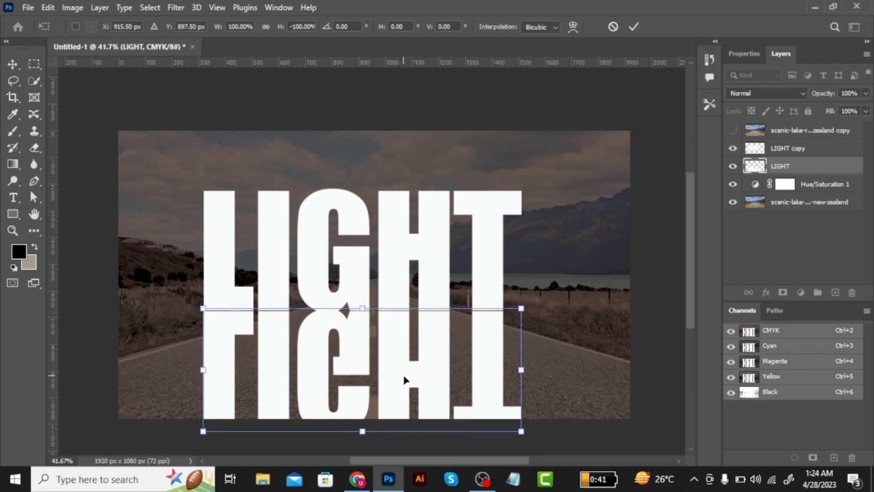
key(Up)
key(Up)
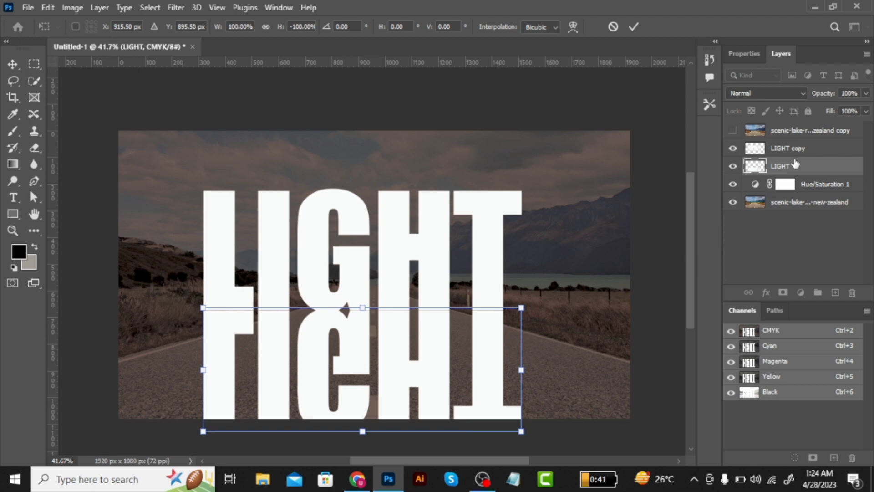
key(Return)
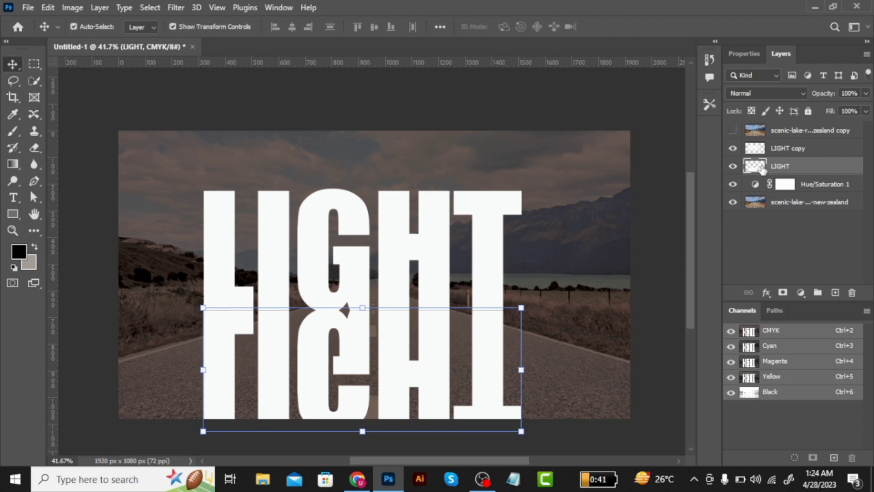
Apply a Perspective transform to the flipped LIGHT layer, widening its lower edge symmetrically to about twice the width of its upper edge
right_click(487, 348)
key(Escape)
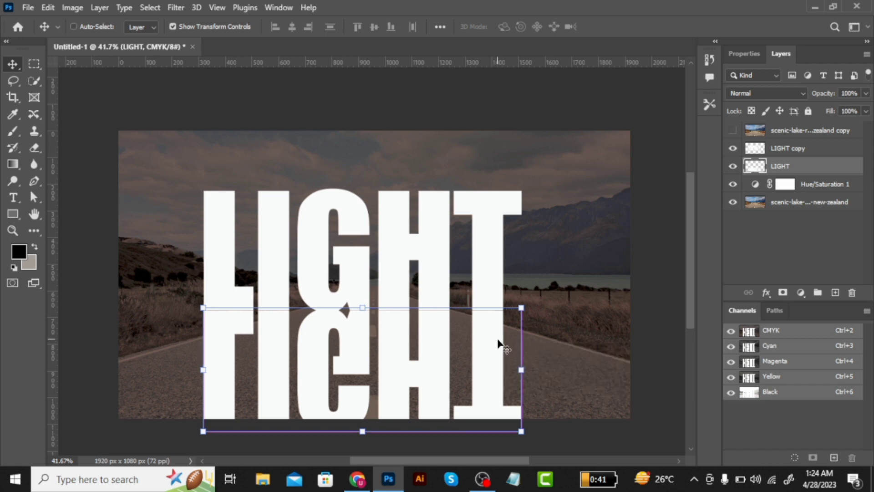
key(ctrl+t)
right_click(495, 348)
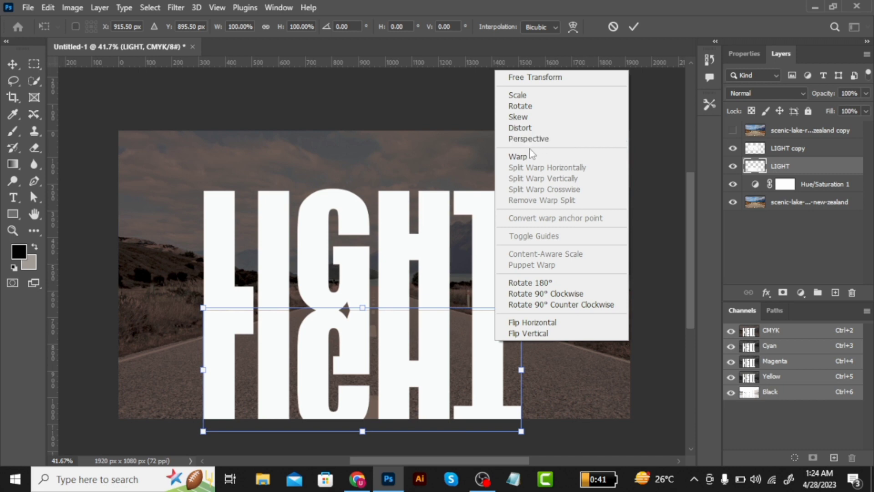
click(542, 141)
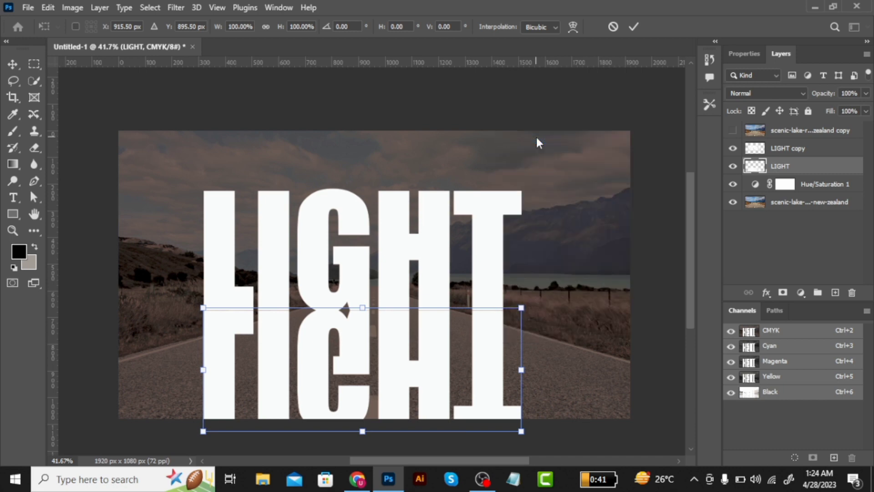
scroll(466, 353, down, 1)
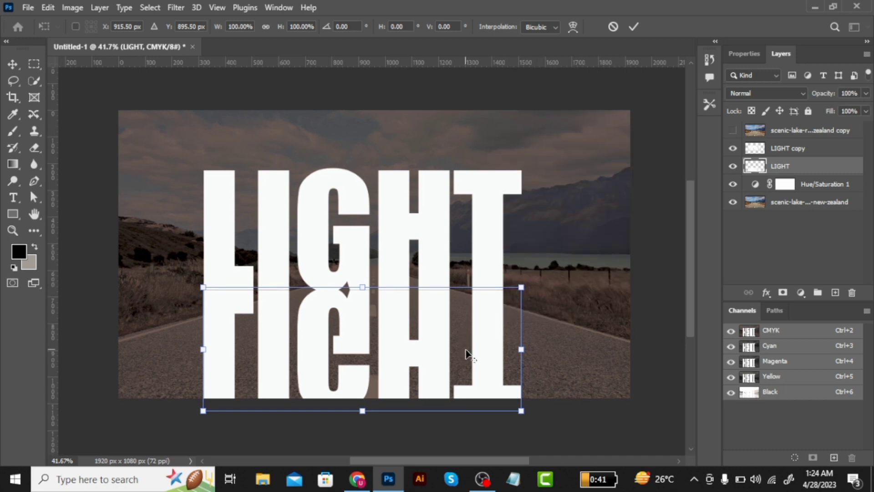
scroll(466, 352, down, 1)
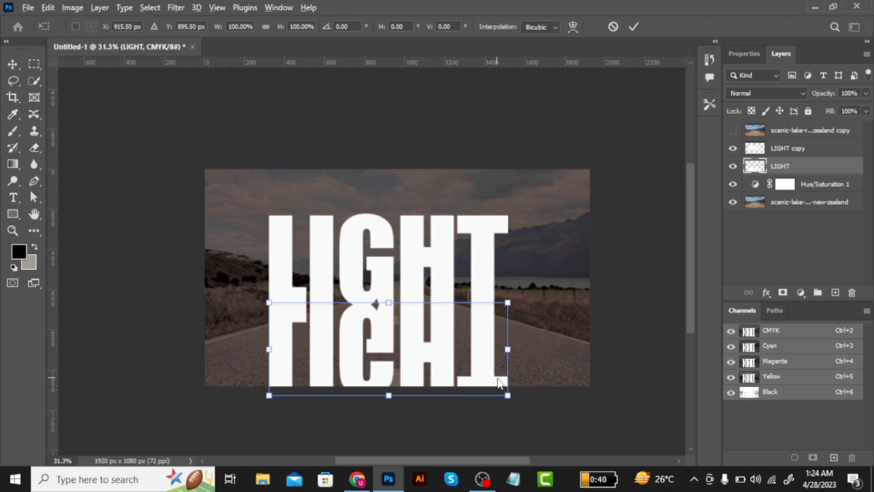
scroll(501, 382, down, 1)
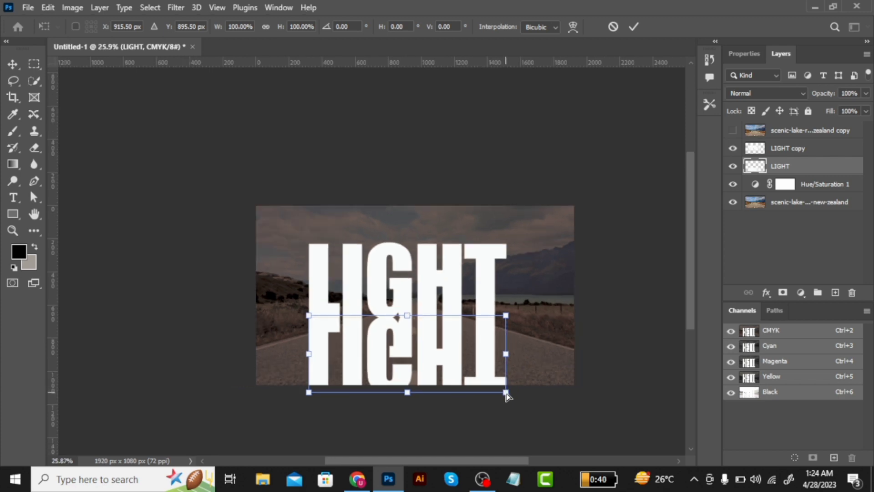
drag(506, 393, 613, 414)
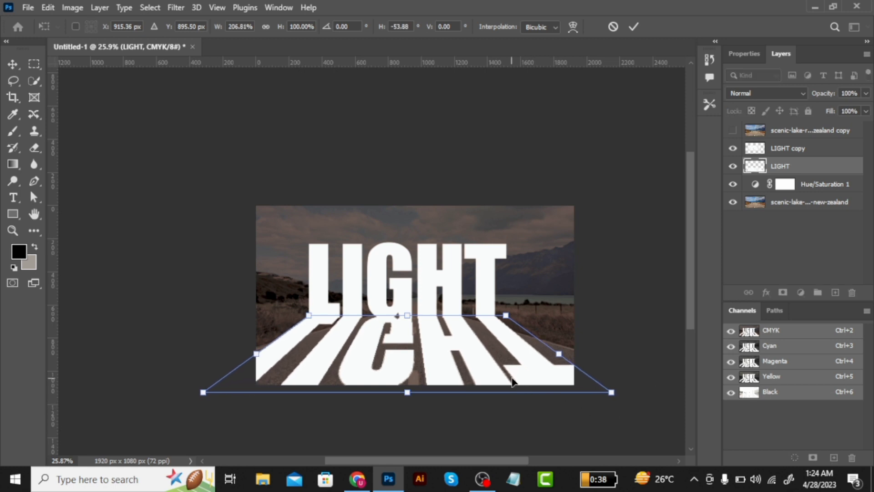
click(14, 63)
scroll(381, 224, up, 3)
scroll(381, 225, down, 4)
scroll(381, 225, down, 1)
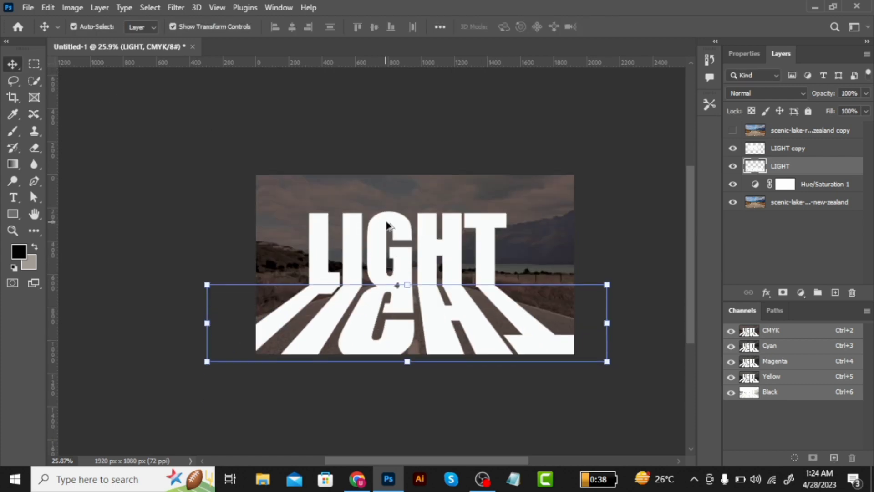
scroll(381, 225, up, 4)
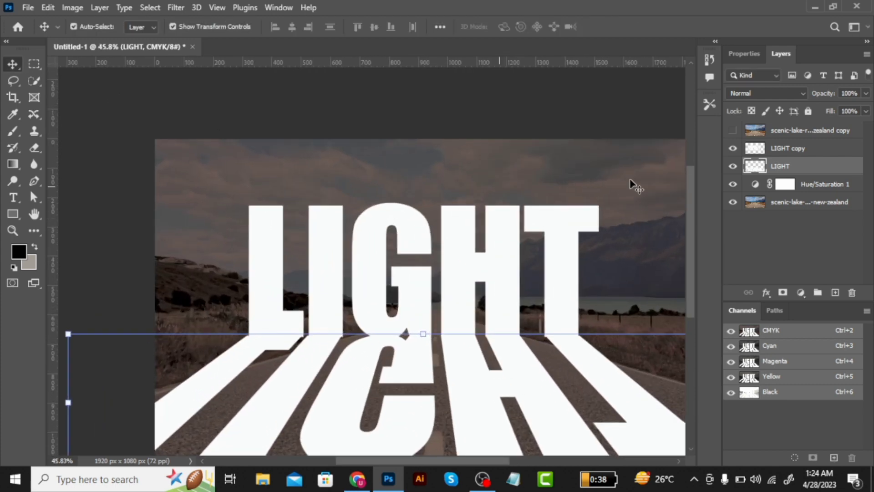
click(826, 151)
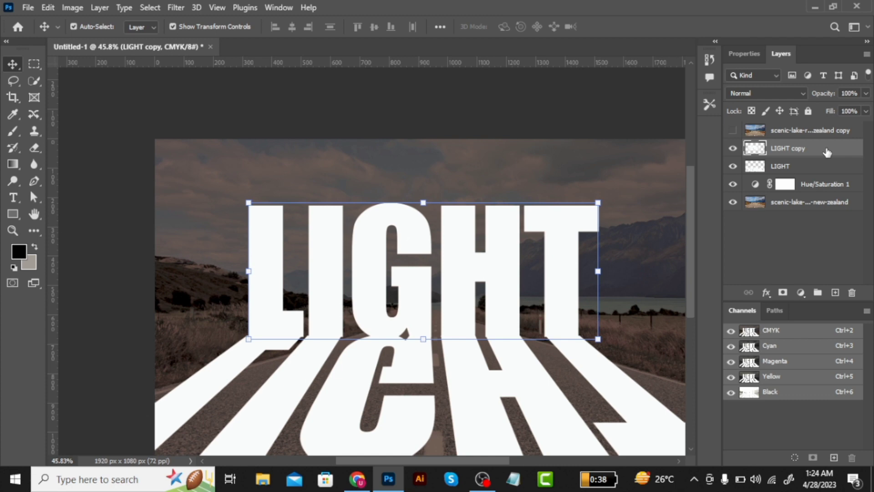
double_click(826, 152)
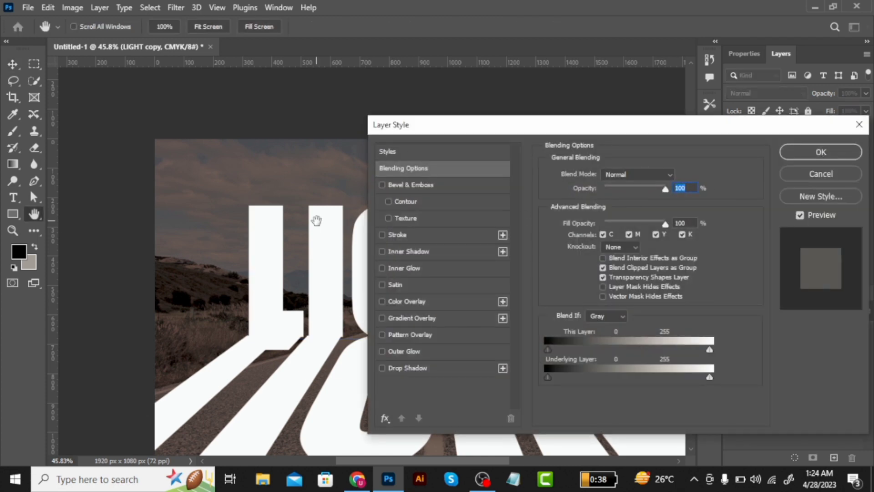
drag(298, 220, 165, 182)
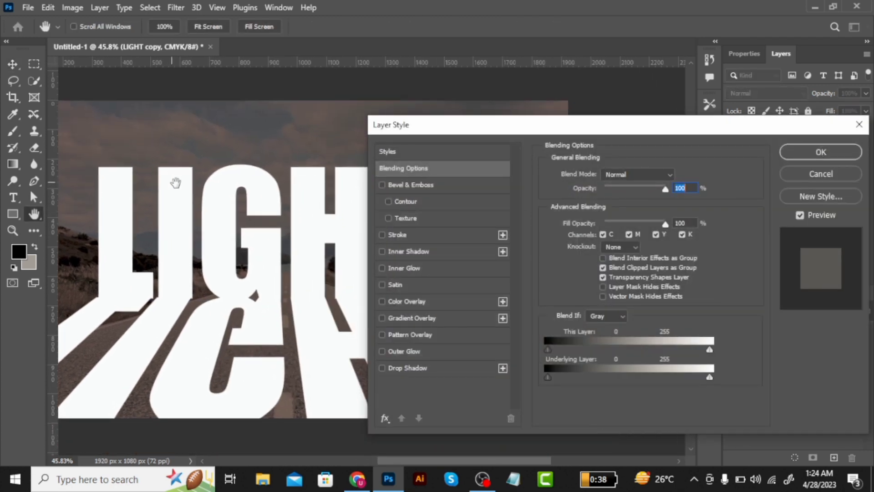
scroll(195, 186, down, 1)
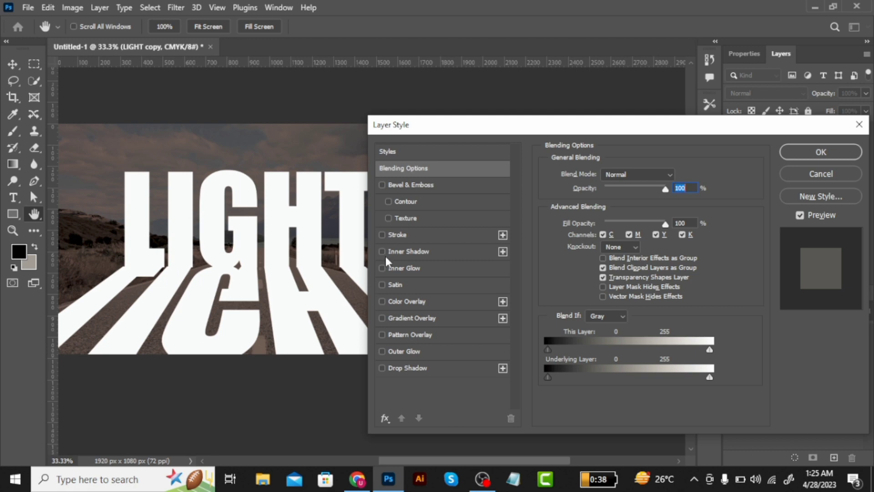
click(382, 235)
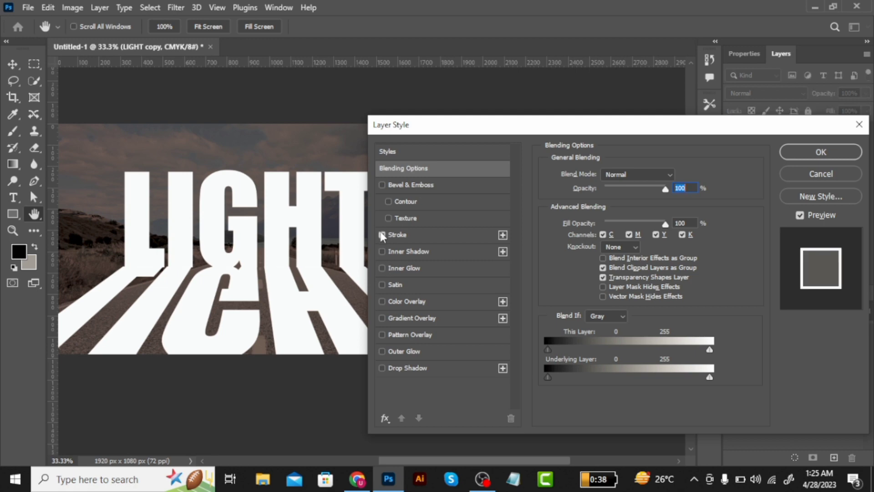
click(419, 234)
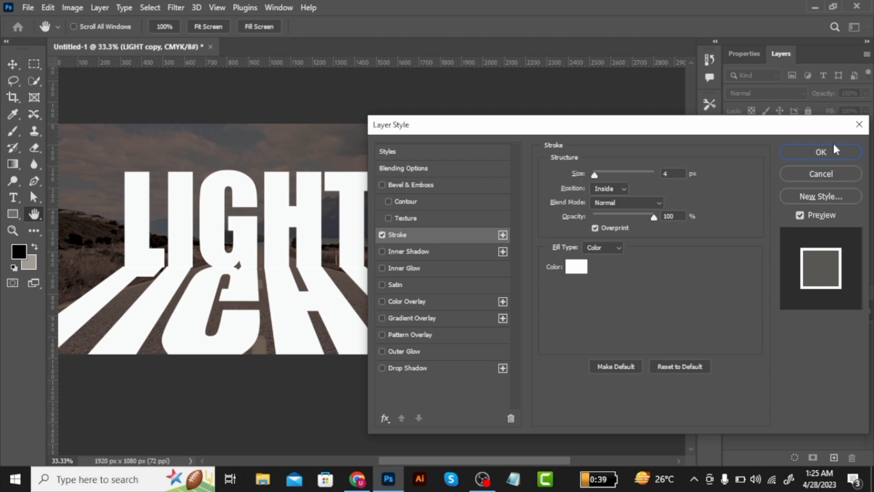
click(821, 174)
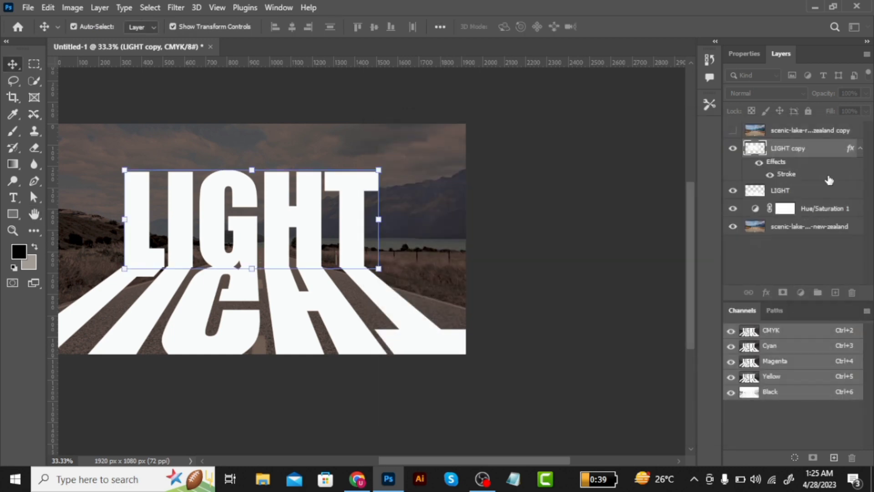
Show the road photo copy above the text layers and clip it to the LIGHT copy layer with a clipping mask
click(732, 132)
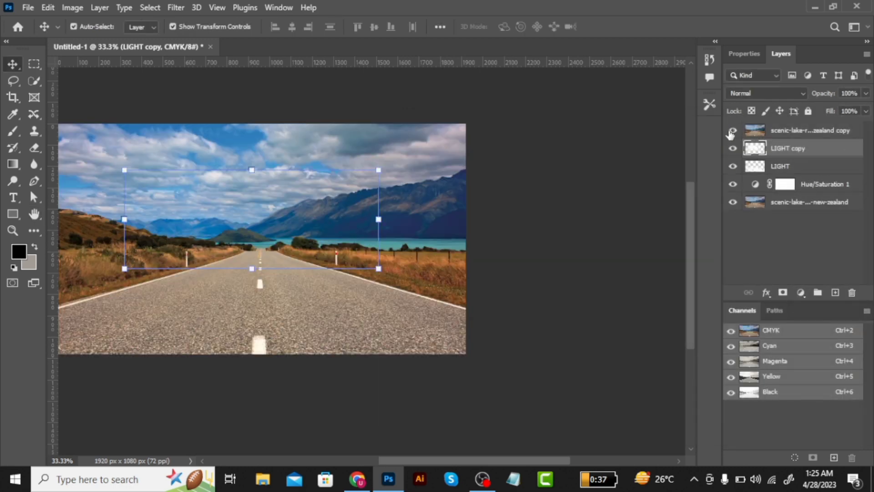
click(821, 135)
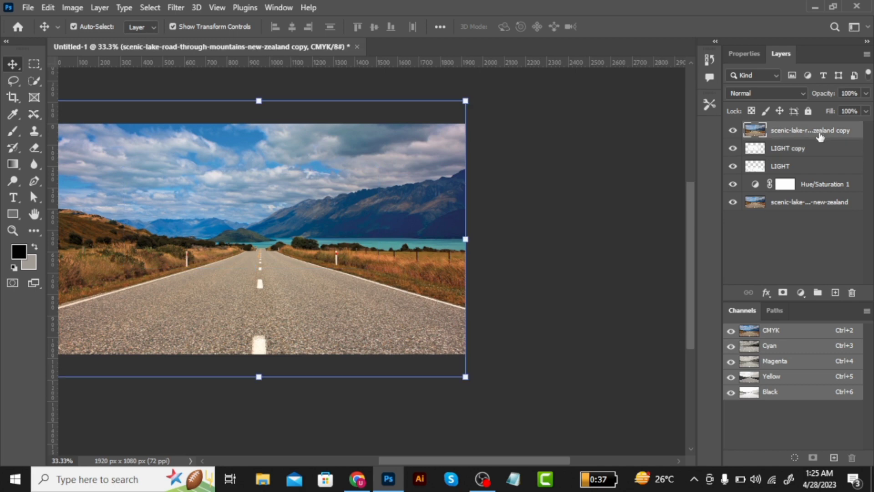
right_click(822, 135)
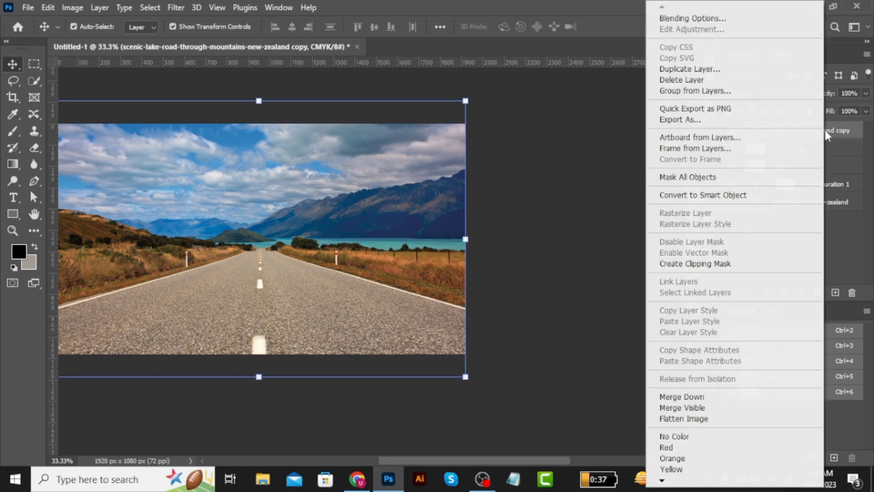
click(699, 262)
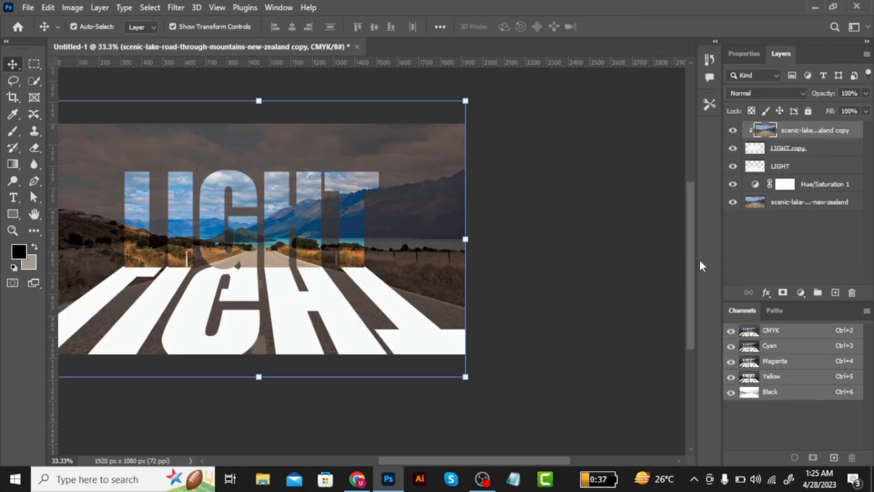
Add a white 4 px Stroke positioned Inside to the LIGHT copy layer, with Normal blending at 100% opacity
click(824, 146)
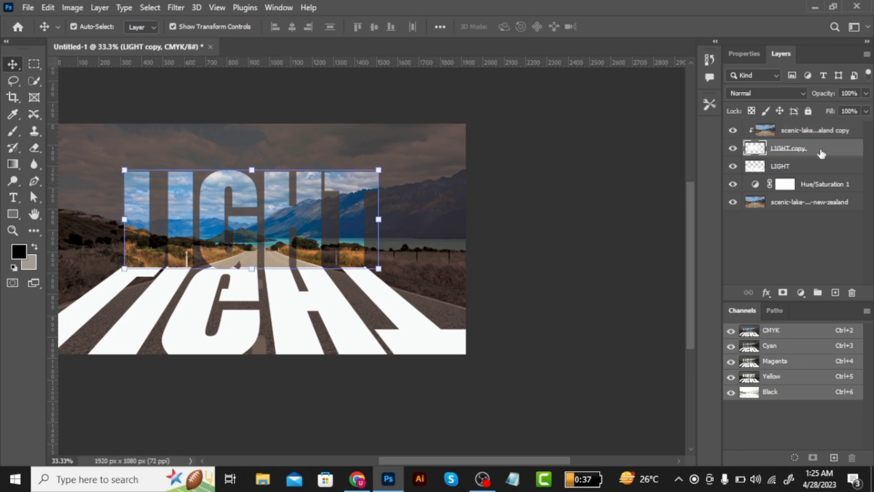
double_click(820, 154)
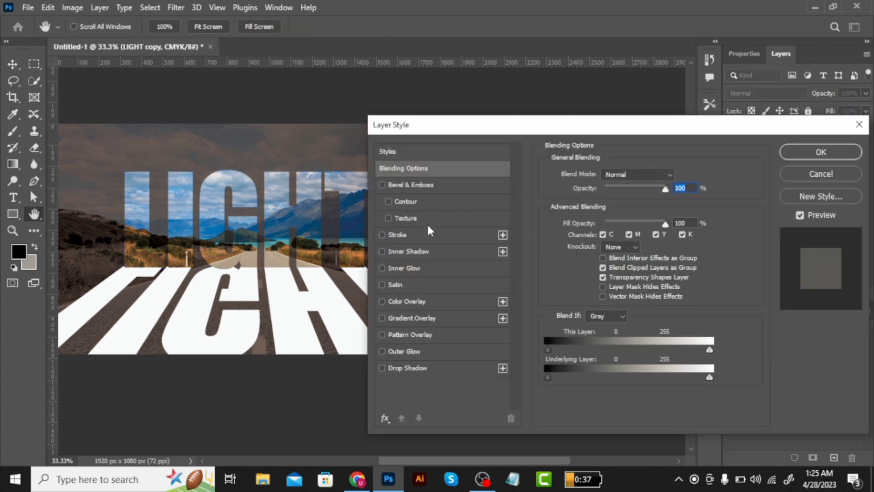
click(384, 235)
click(452, 233)
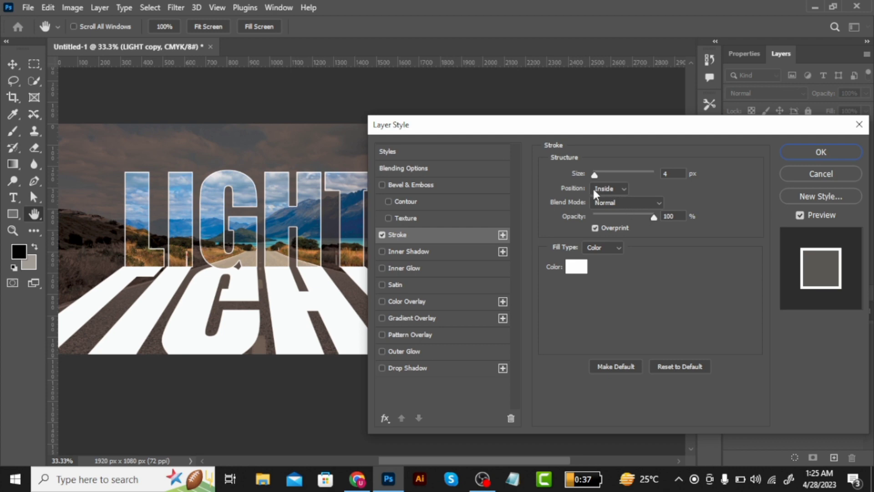
Add a white Overlay Inner Glow (70% opacity, 40 px) and Outer Glow (100% opacity, 10% spread, 70 px) to LIGHT copy and apply the styles
click(382, 269)
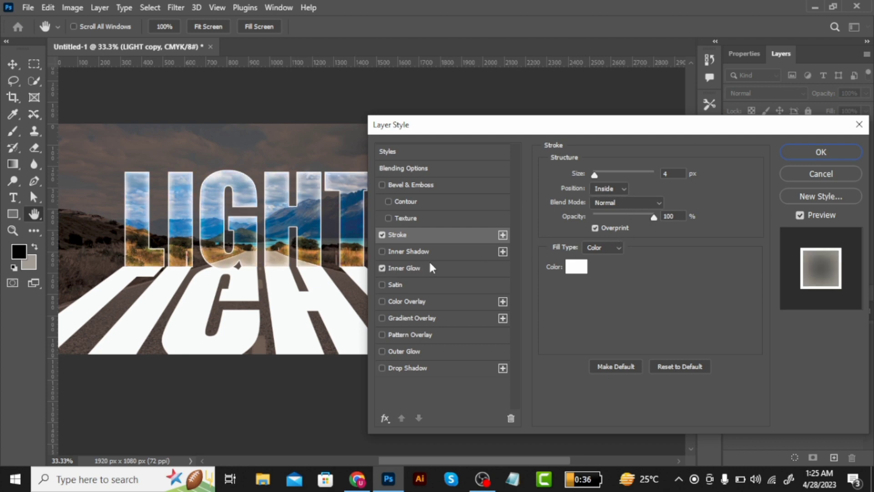
click(440, 268)
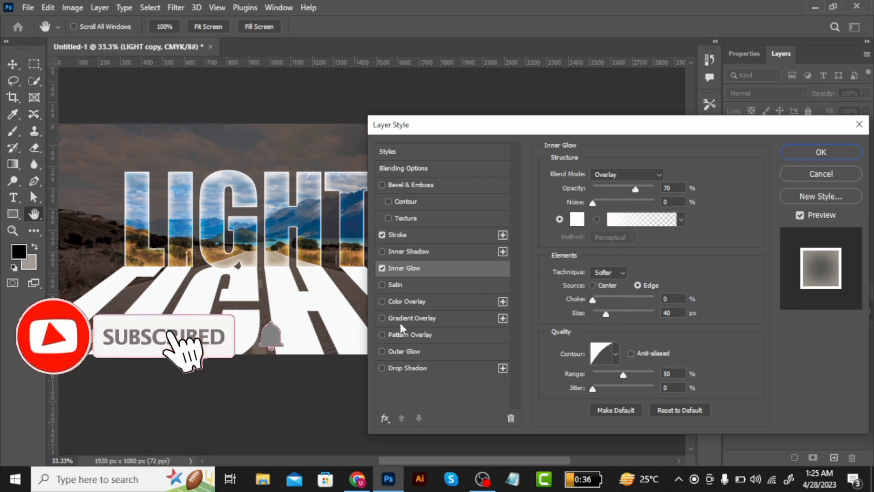
click(382, 352)
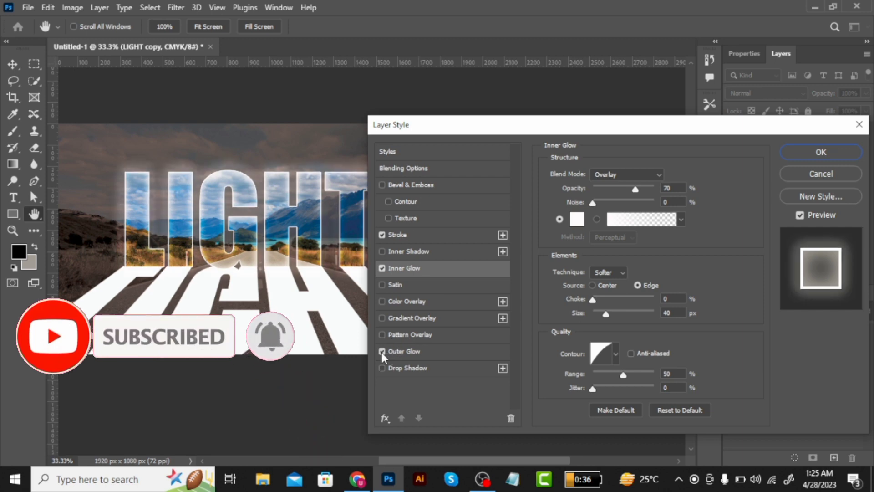
click(444, 355)
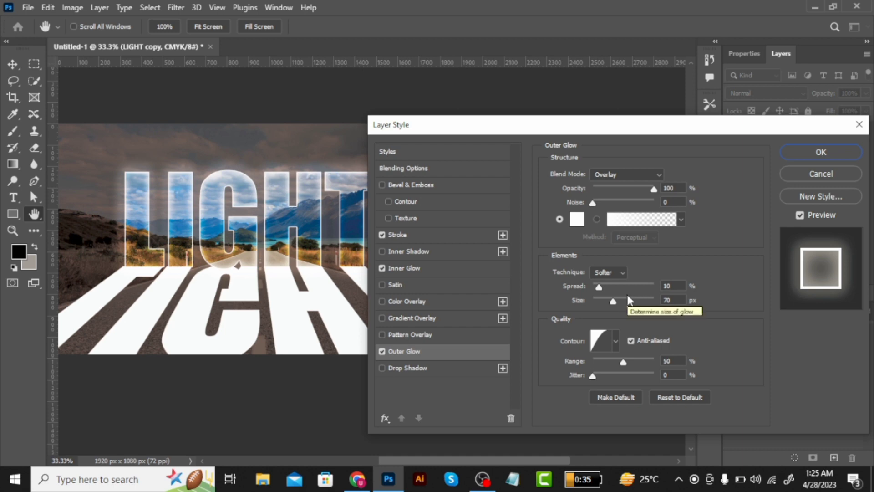
click(820, 152)
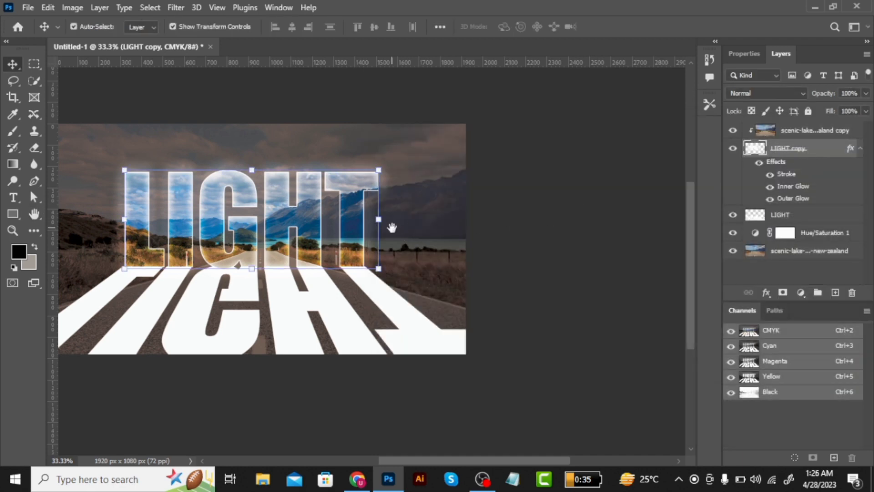
Blend the flipped LIGHT layer into the road by splitting the Underlying Layer black Blend If slider to 0 / 69
drag(392, 227, 483, 248)
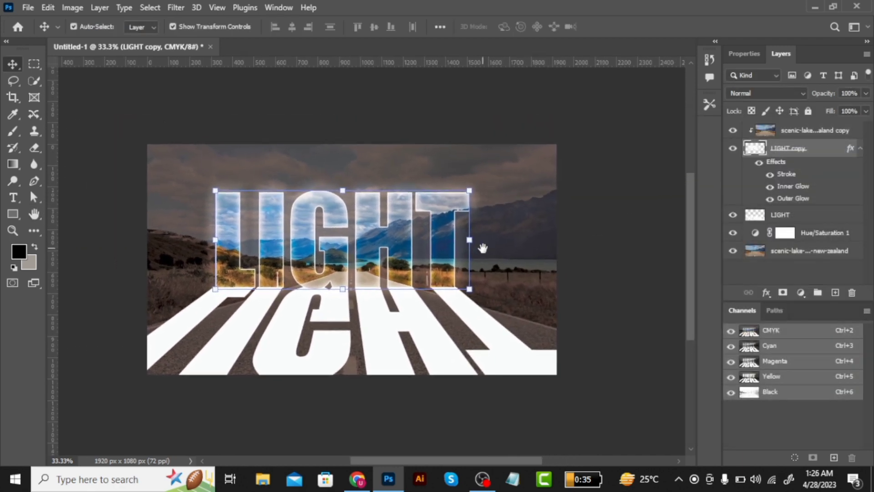
click(804, 215)
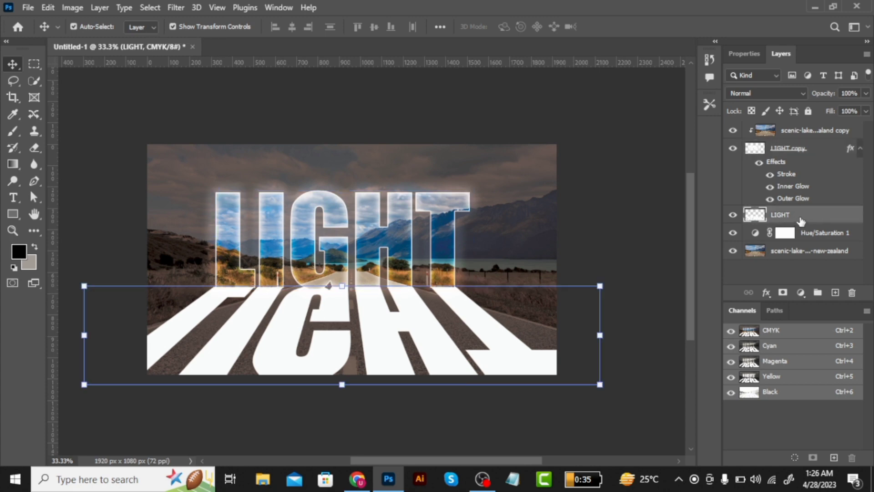
double_click(798, 220)
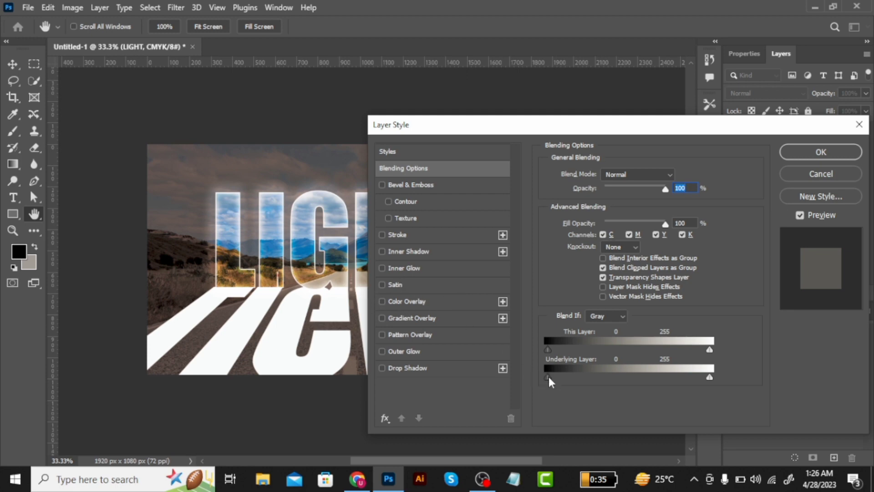
drag(548, 376, 592, 378)
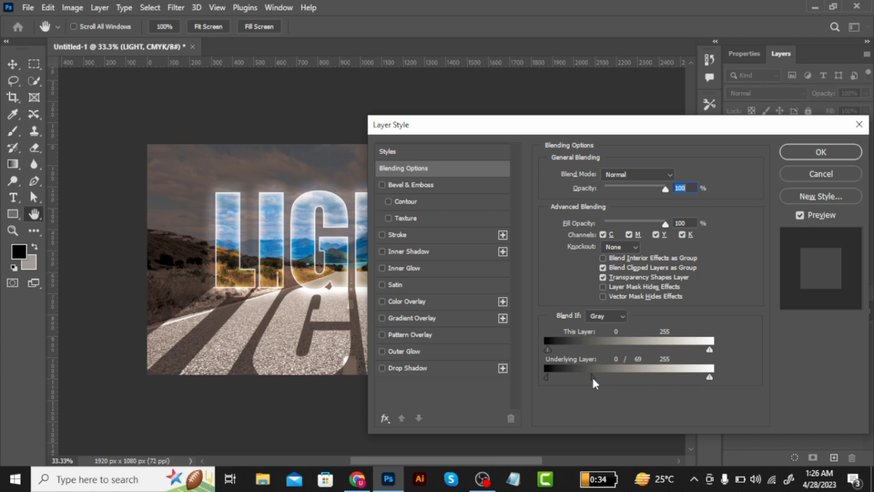
click(821, 155)
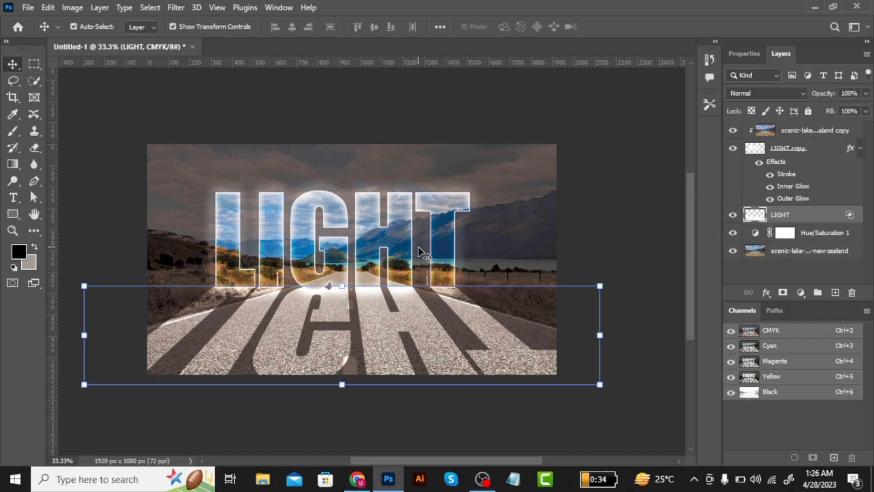
Add a white layer mask to the flipped LIGHT layer
scroll(419, 250, down, 2)
scroll(421, 247, up, 3)
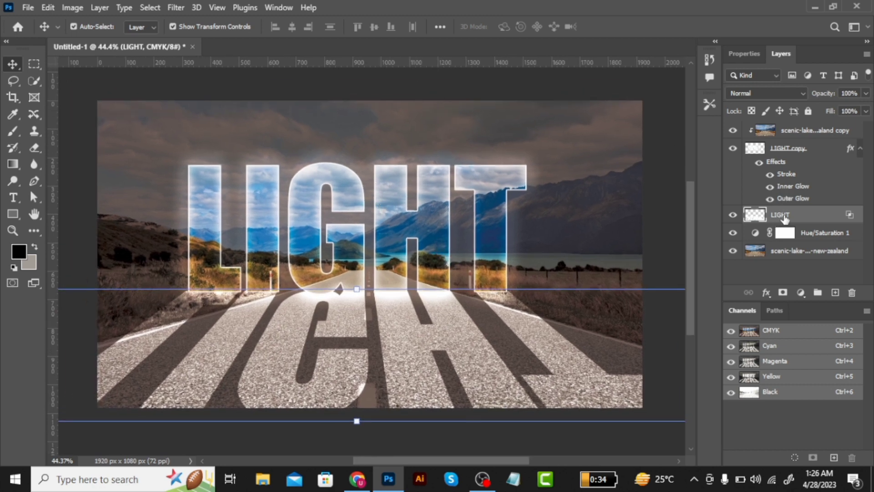
click(783, 293)
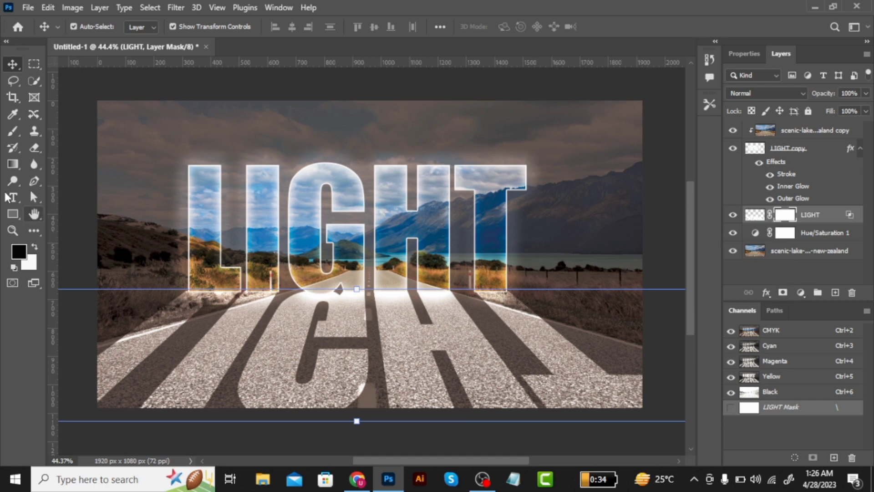
Fade the near end of the road reflection and the mask's upper edge with black-to-transparent linear gradients on the LIGHT layer mask
click(13, 164)
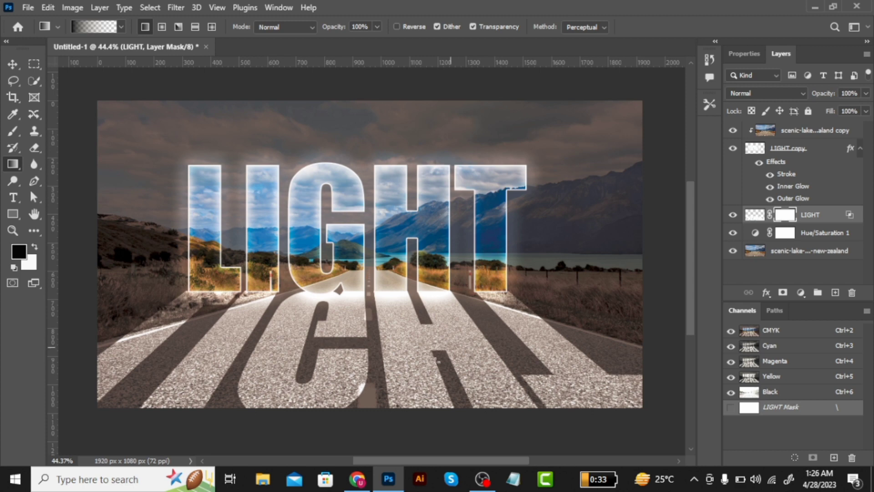
drag(379, 406, 377, 338)
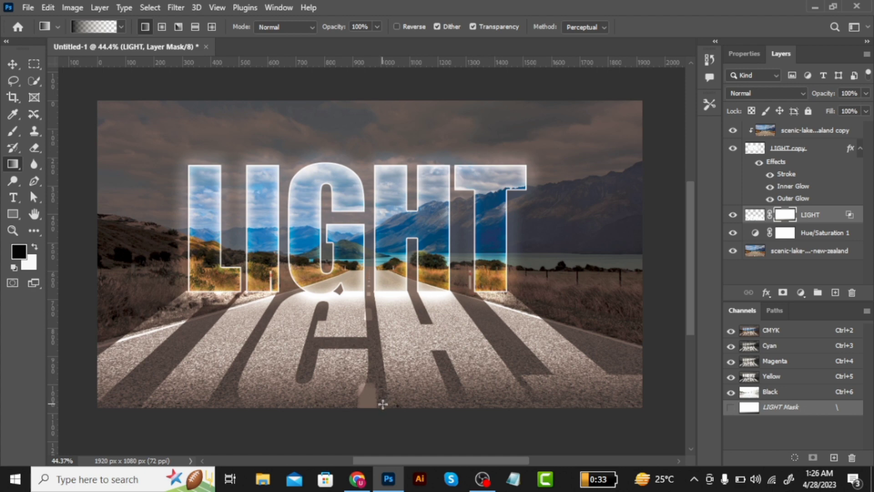
drag(382, 403, 380, 354)
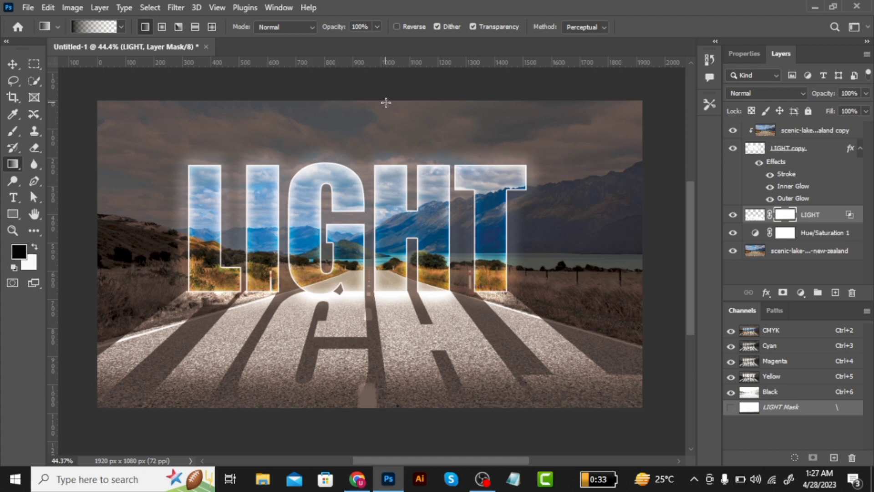
drag(386, 102, 386, 152)
drag(380, 107, 382, 159)
scroll(388, 159, down, 2)
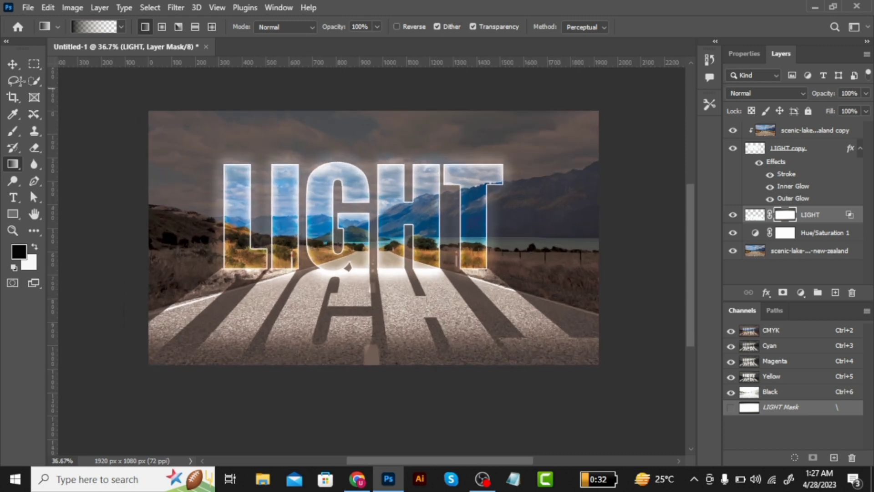
Deselect the flipped LIGHT layer and review the finished composite without transform controls
click(13, 64)
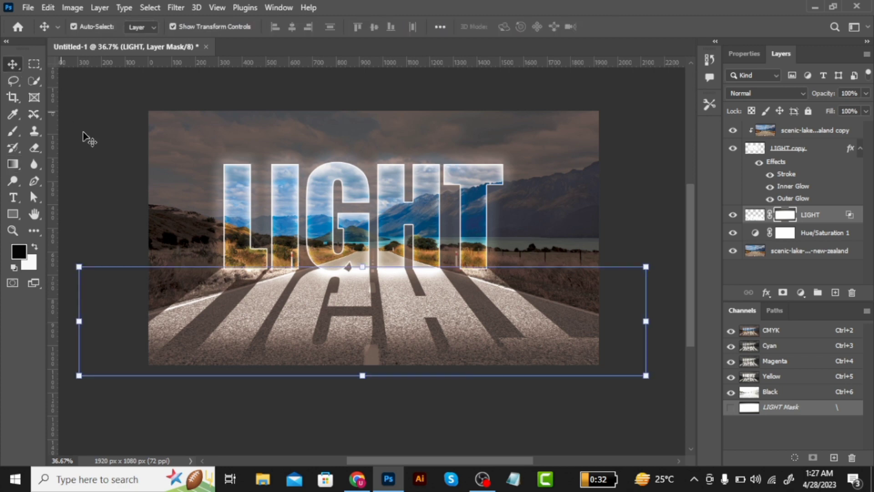
click(134, 157)
scroll(203, 200, up, 1)
scroll(203, 201, up, 1)
scroll(223, 201, down, 1)
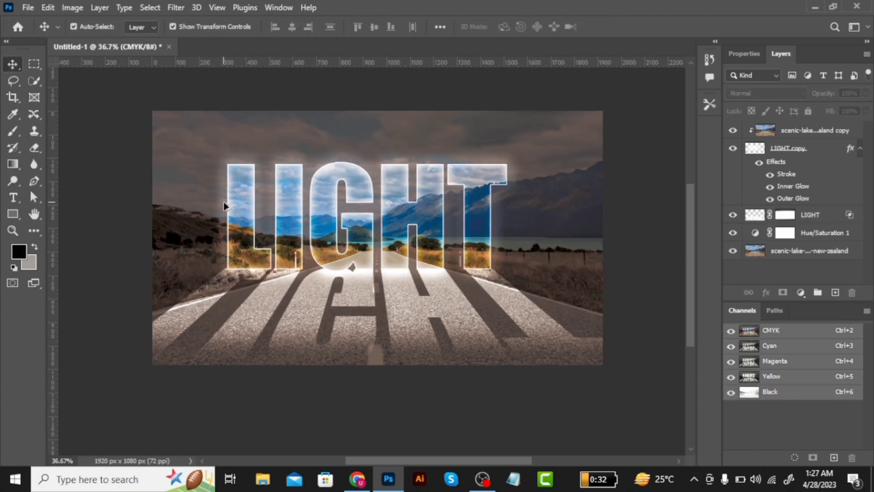
scroll(258, 214, down, 1)
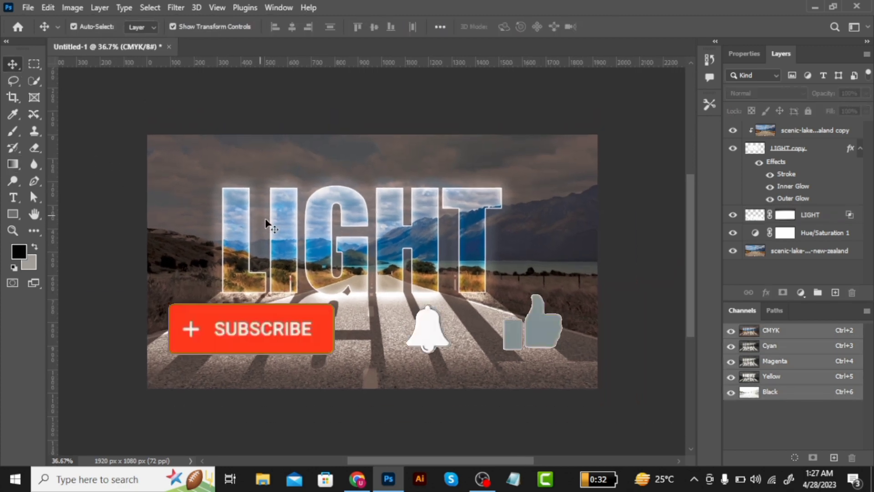